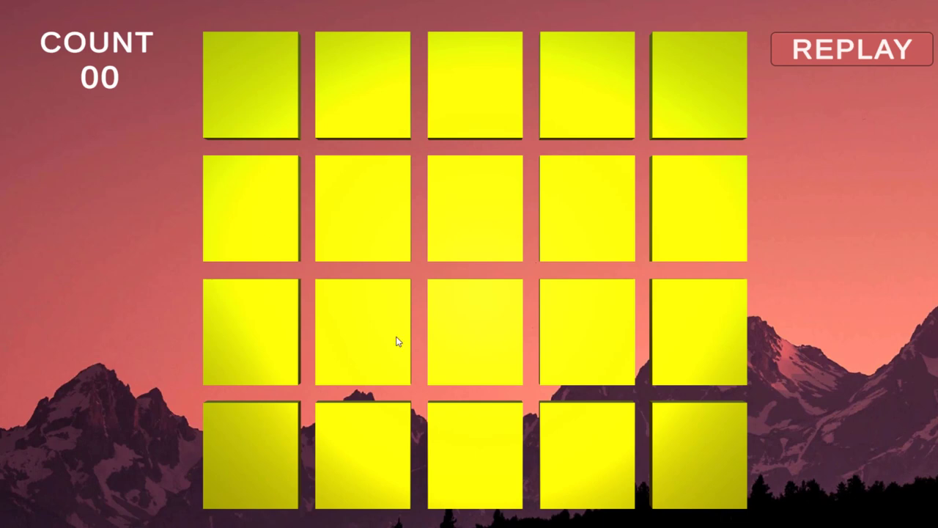
Flip cards across the board until the two cake cards are matched.
click(469, 247)
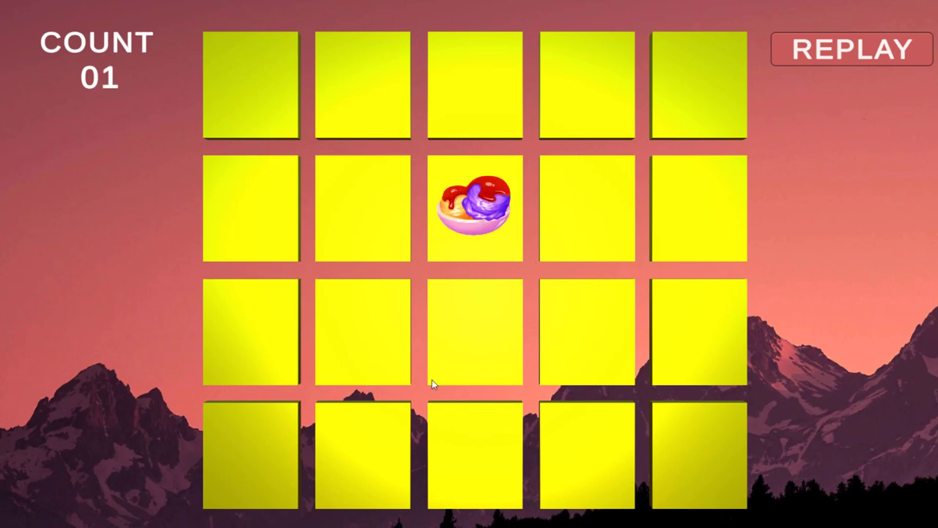
click(368, 349)
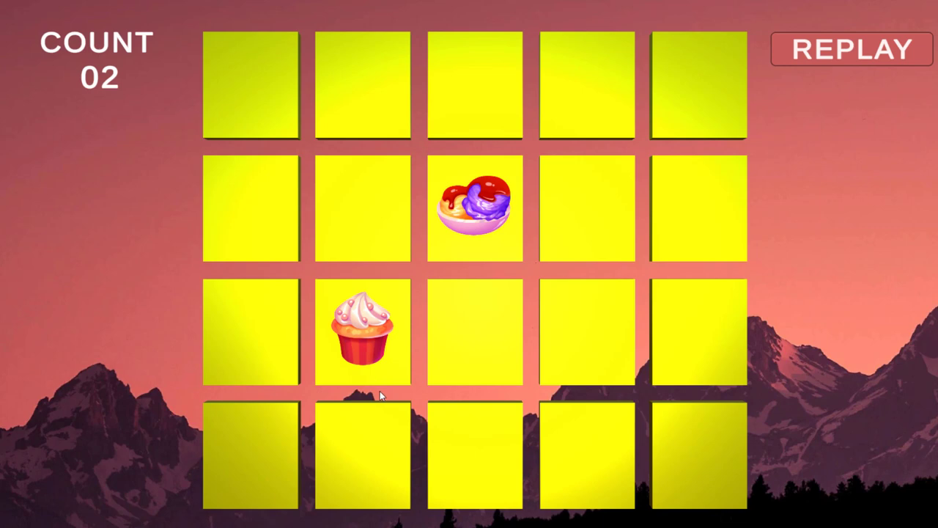
click(585, 226)
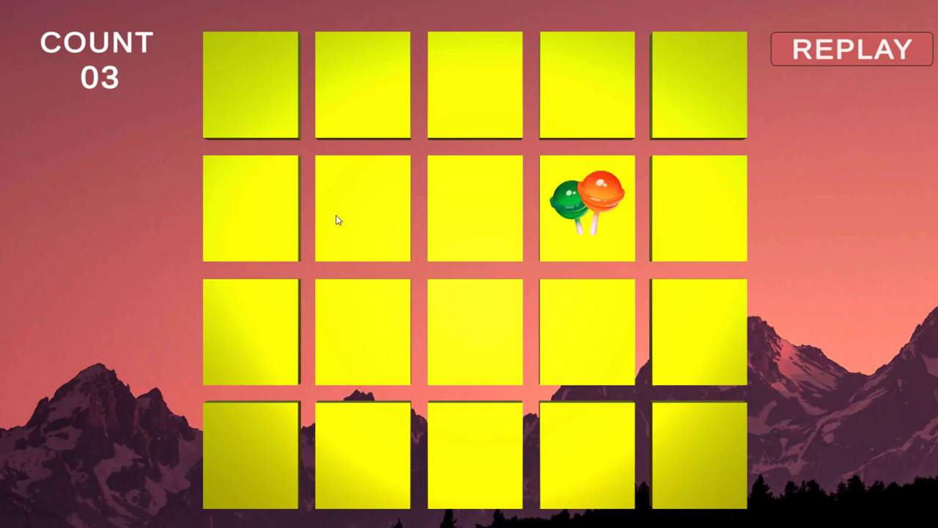
click(277, 218)
click(249, 455)
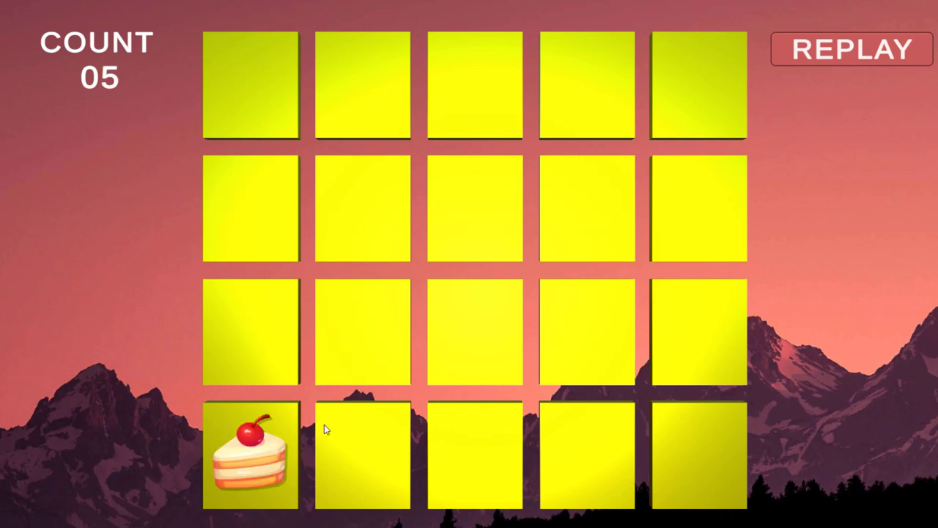
click(574, 100)
click(675, 120)
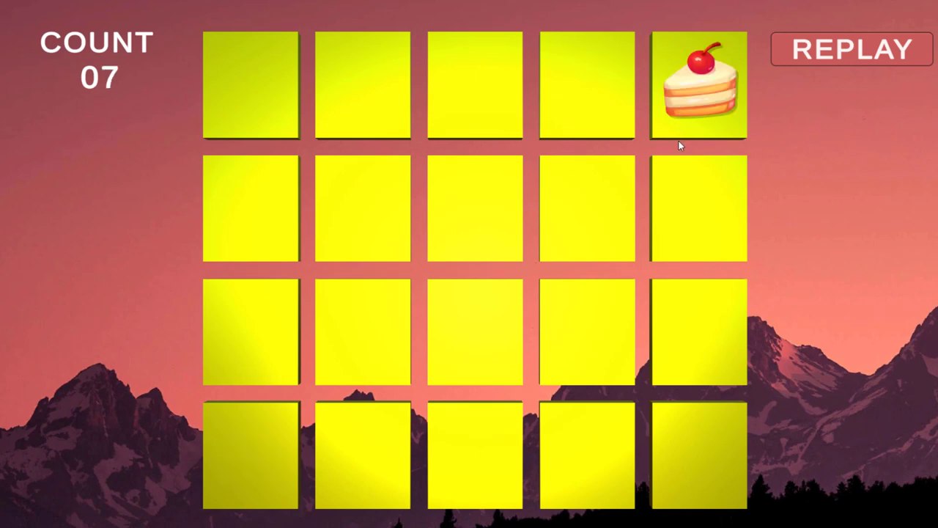
click(270, 455)
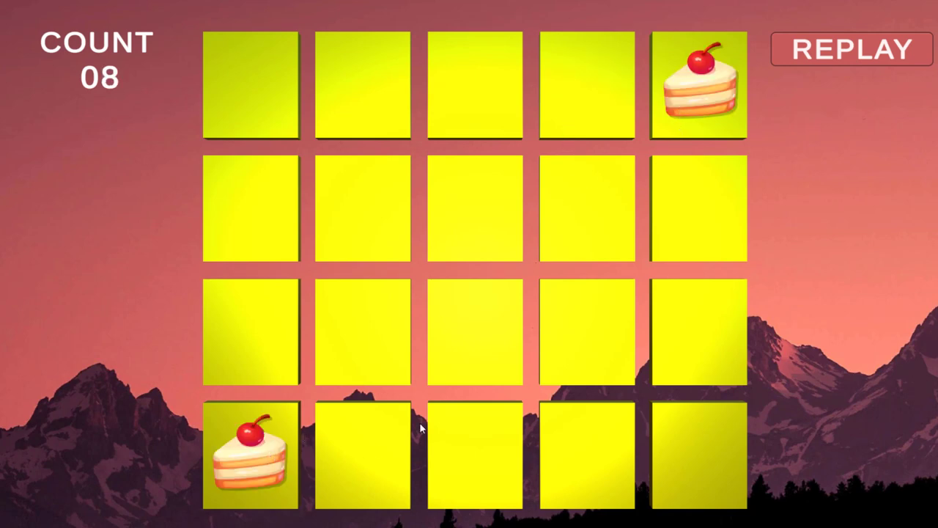
Turn over more cards, revealing the cupcake in row 3, column 2.
click(368, 108)
click(264, 217)
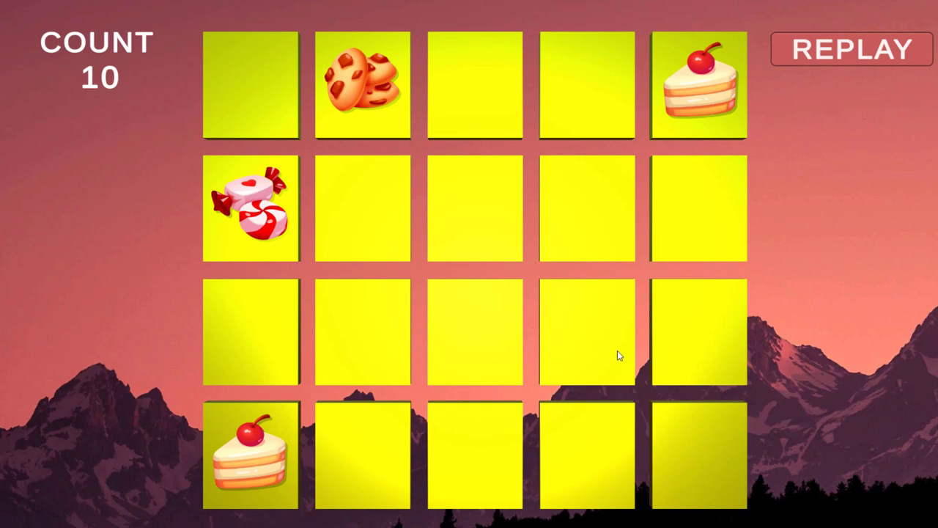
click(688, 357)
click(466, 346)
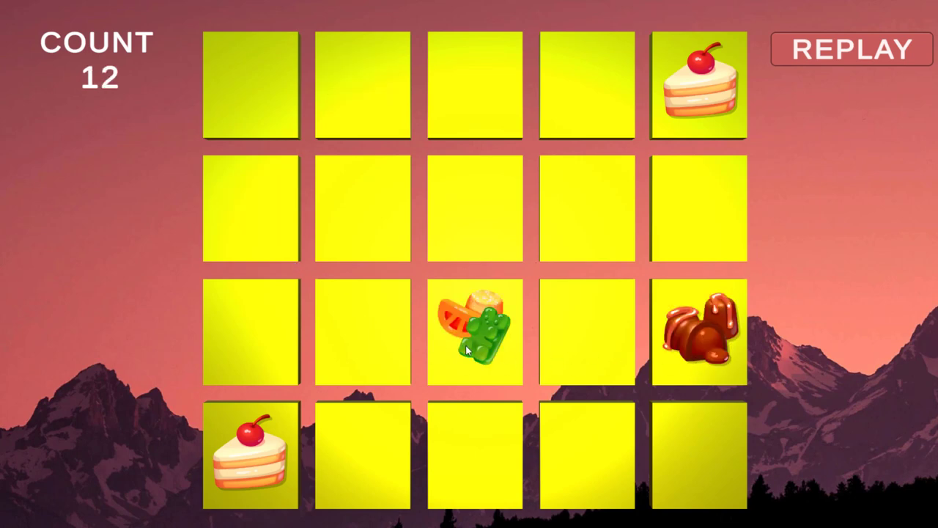
click(380, 343)
Keep flipping cards until the two donut cards are matched.
click(471, 113)
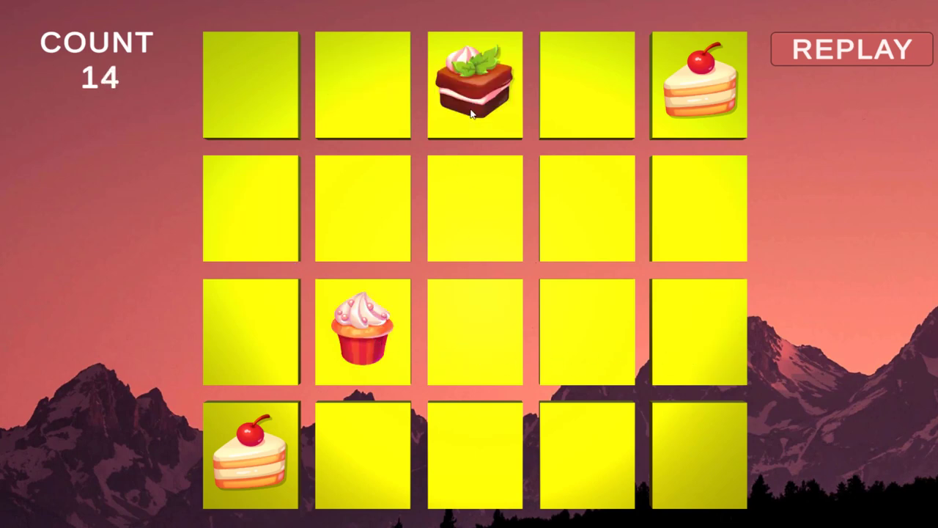
click(266, 101)
click(246, 327)
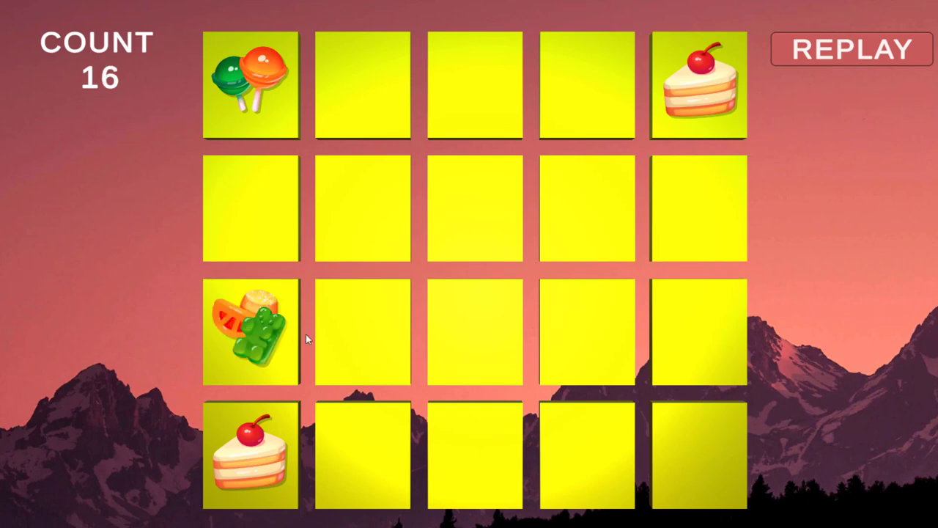
click(582, 99)
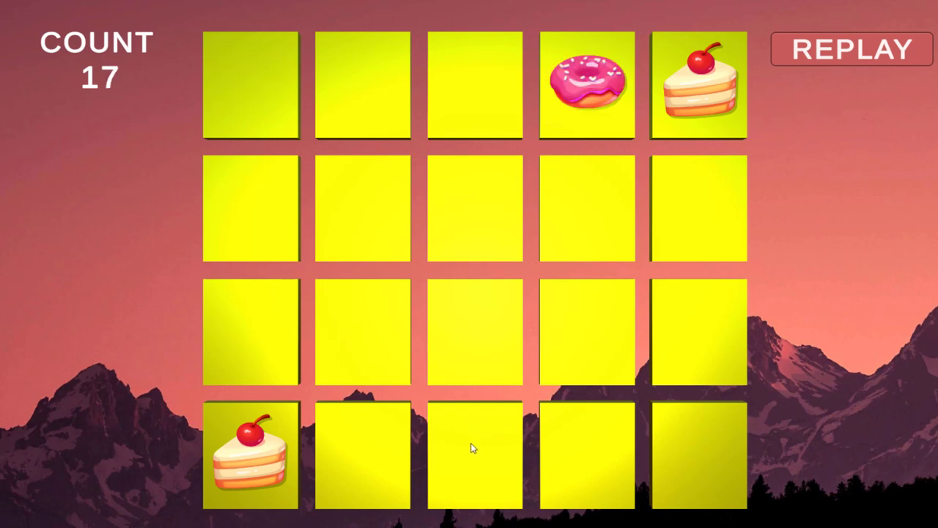
click(470, 447)
click(371, 447)
click(563, 111)
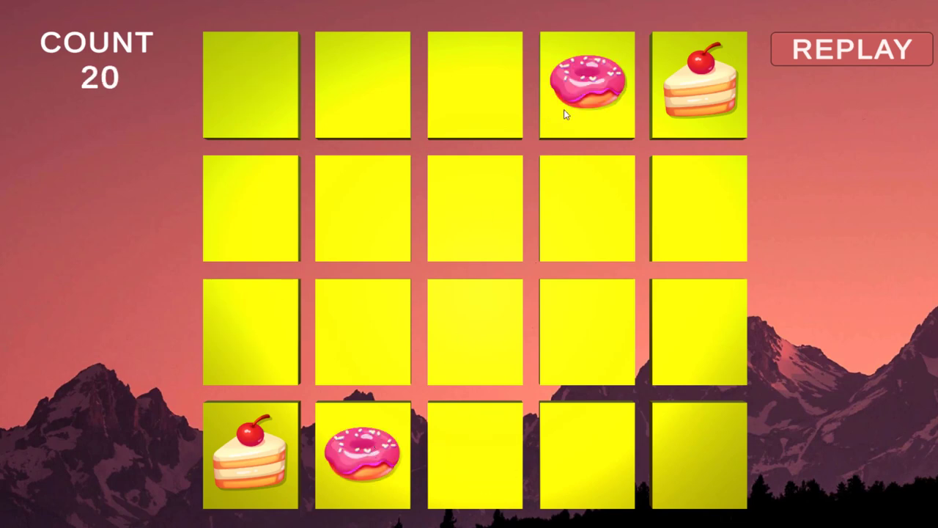
Flip the remaining cards in rows 2 and 3 and the top-left card.
click(371, 210)
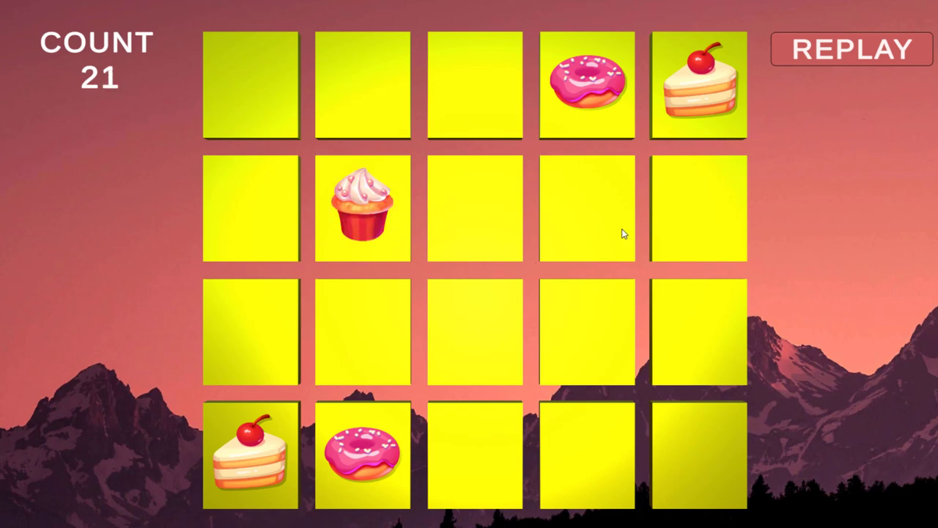
click(684, 214)
click(573, 329)
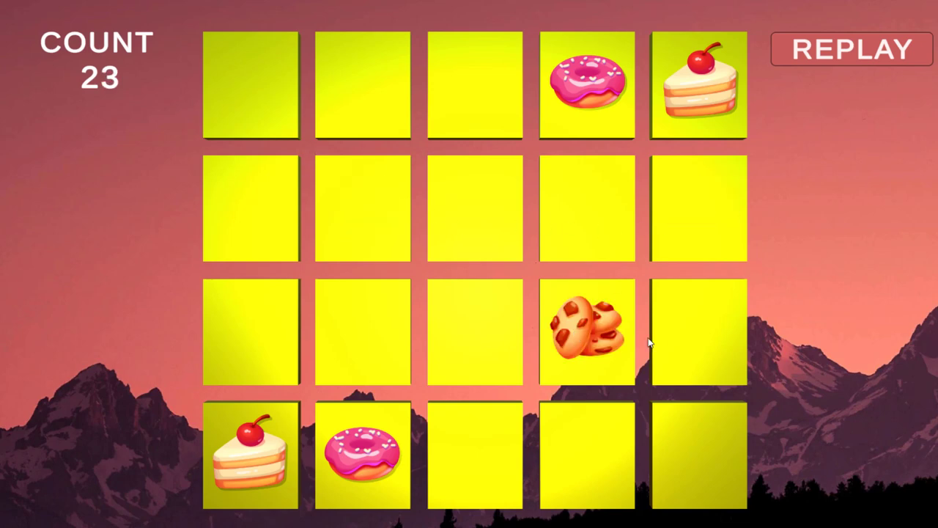
click(258, 109)
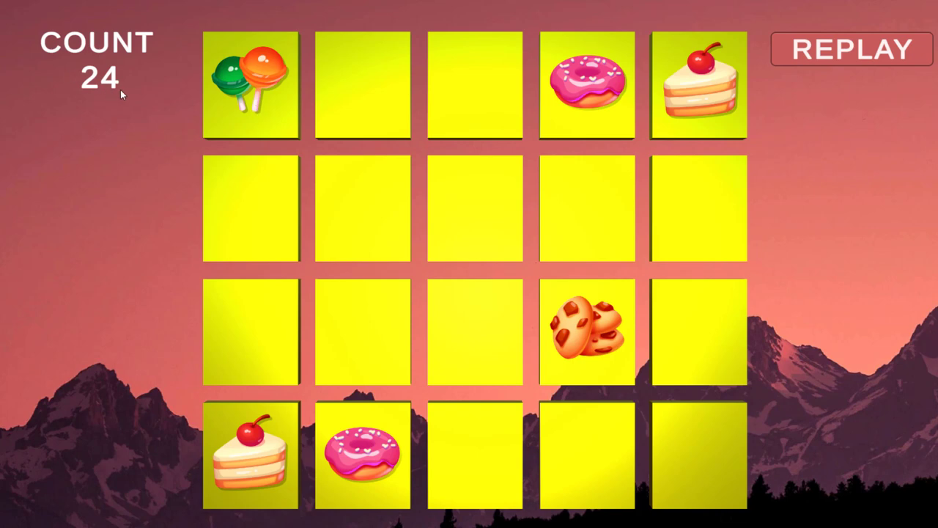
Restart the round with all cards face-down and match the two candy cards.
click(848, 53)
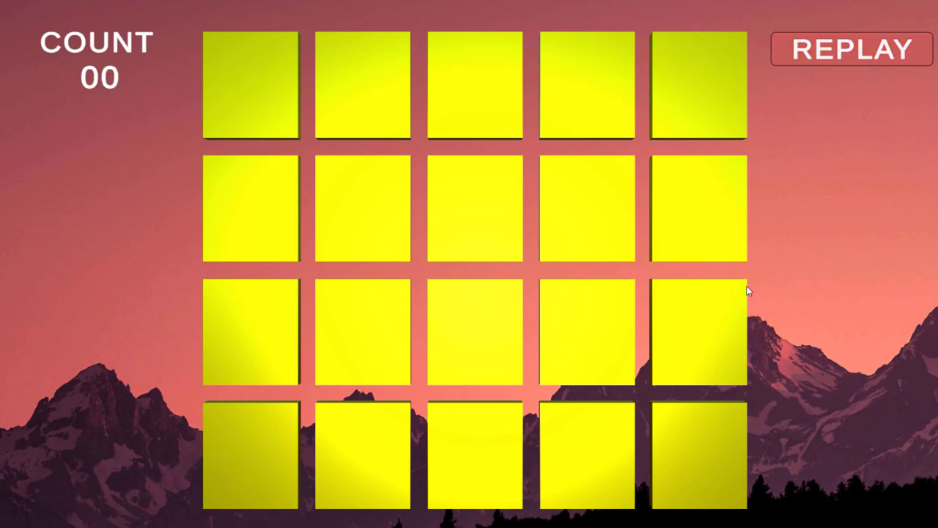
click(476, 302)
click(367, 110)
click(695, 111)
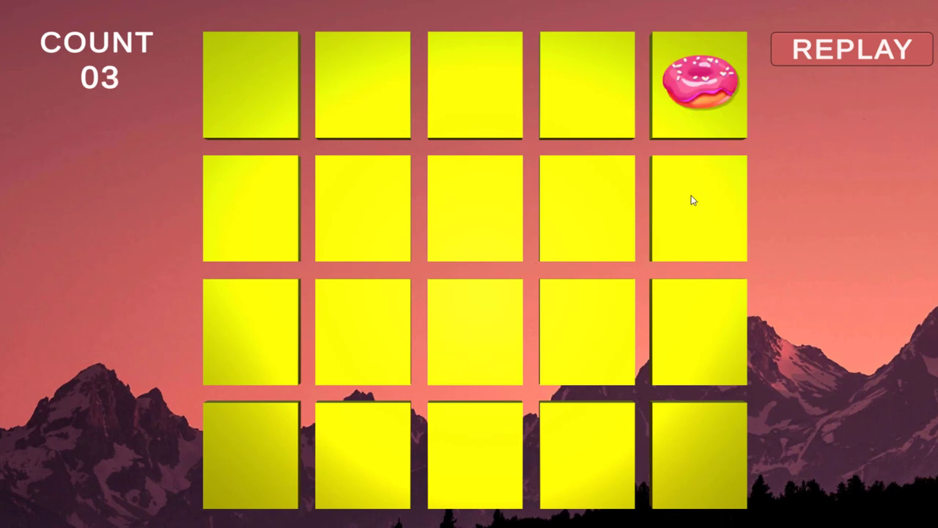
click(692, 201)
click(396, 223)
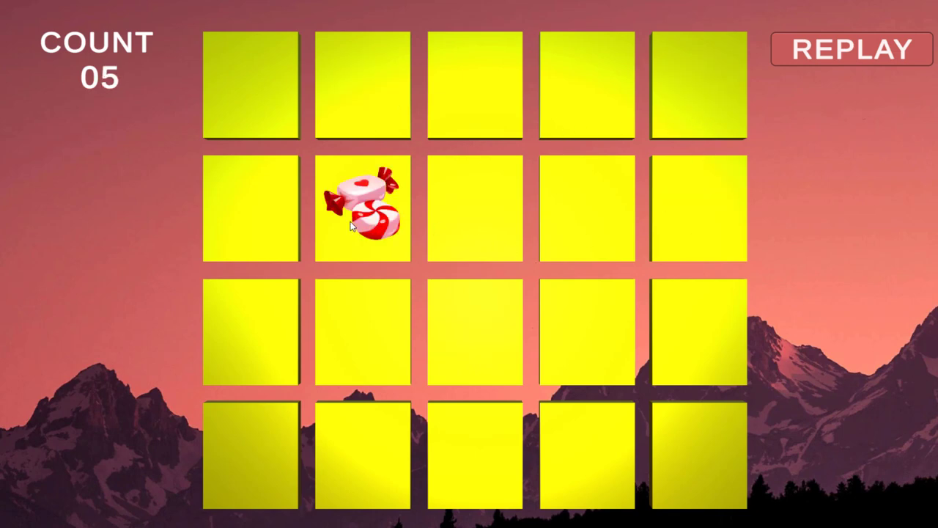
click(265, 360)
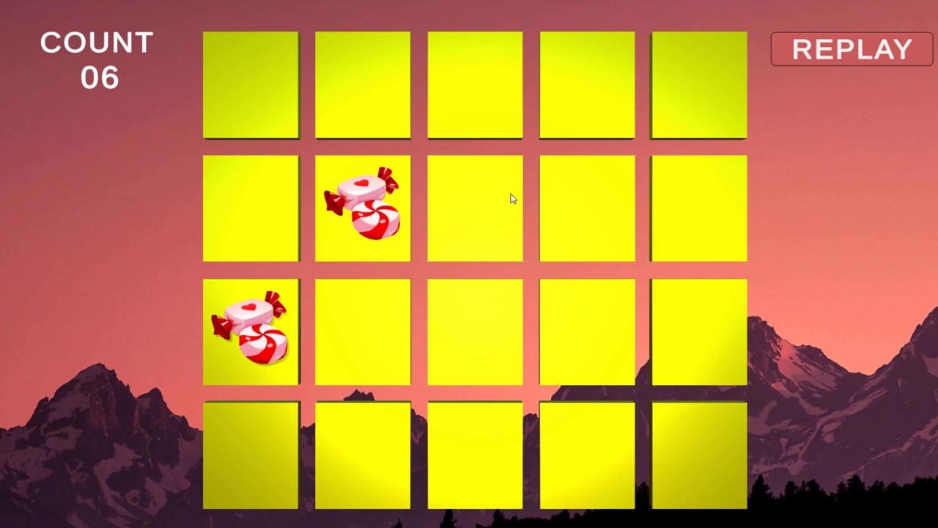
Keep flipping cards in the new round, turning over a cupcake card.
click(601, 335)
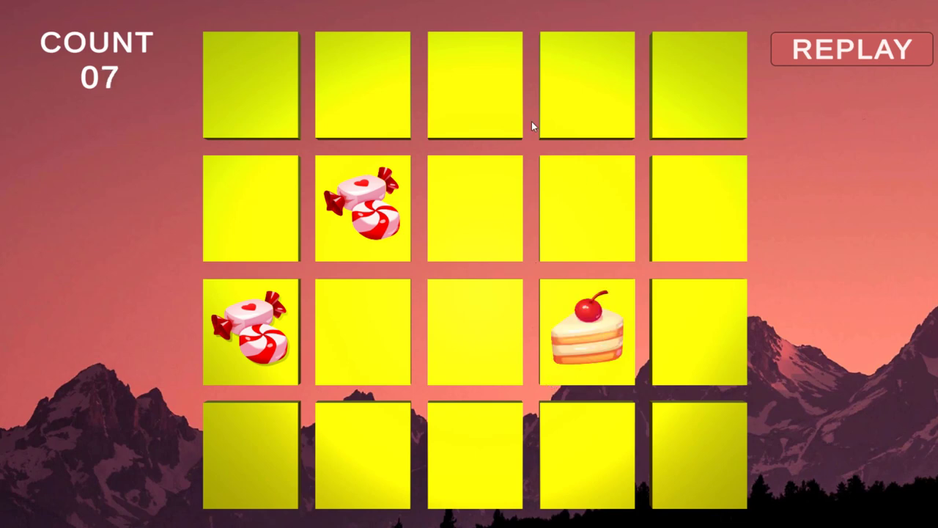
click(474, 125)
click(230, 102)
click(672, 114)
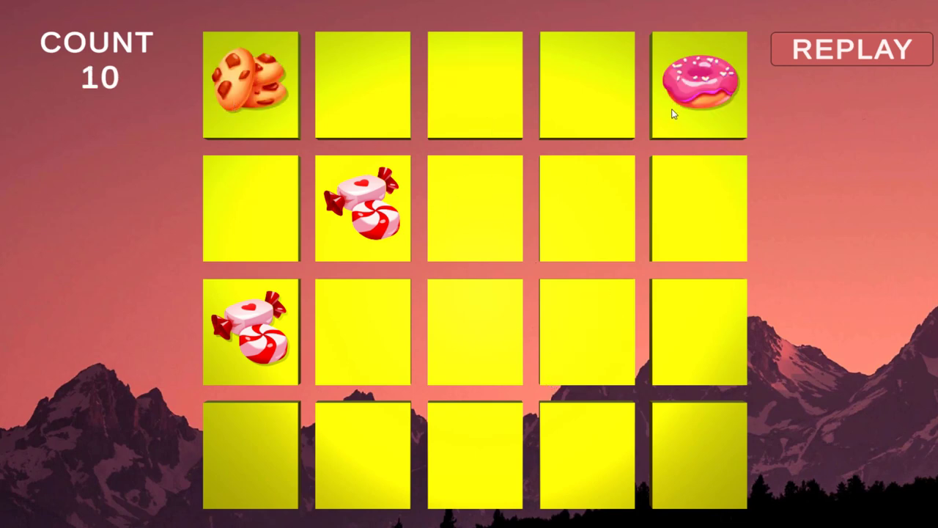
click(699, 337)
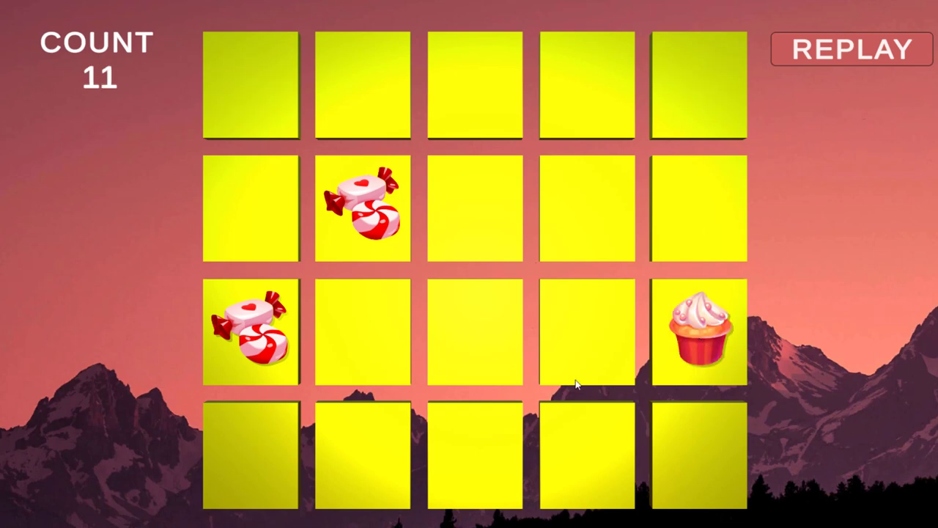
click(447, 366)
click(348, 470)
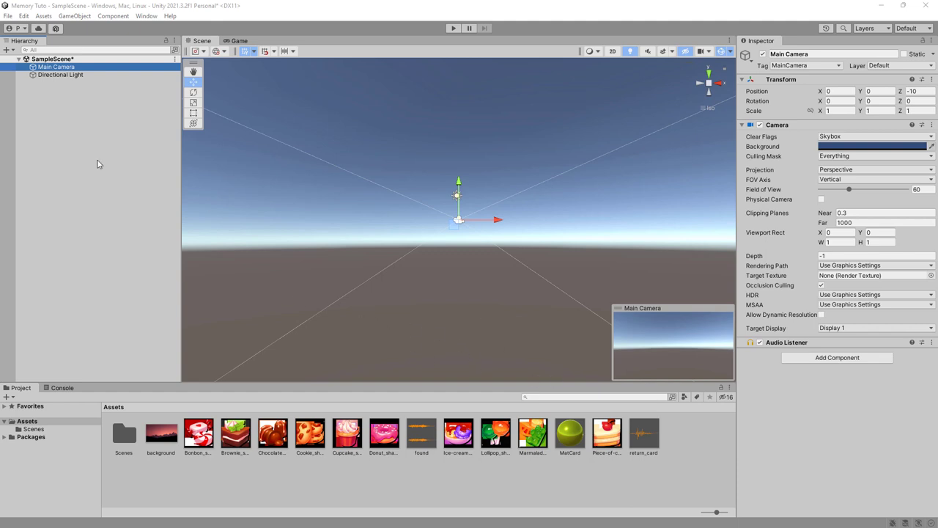
Deselect Main Camera and open the Hierarchy + menu to add an empty GameObject.
click(99, 164)
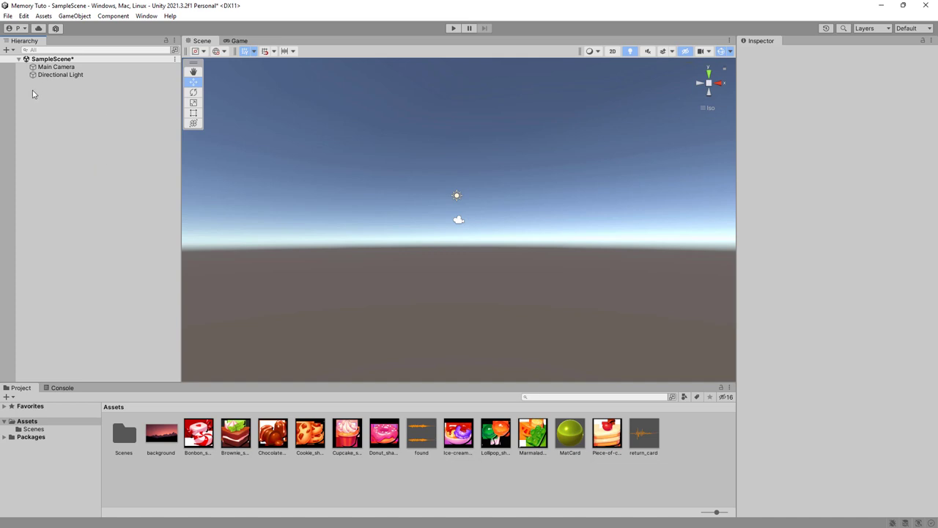
click(6, 50)
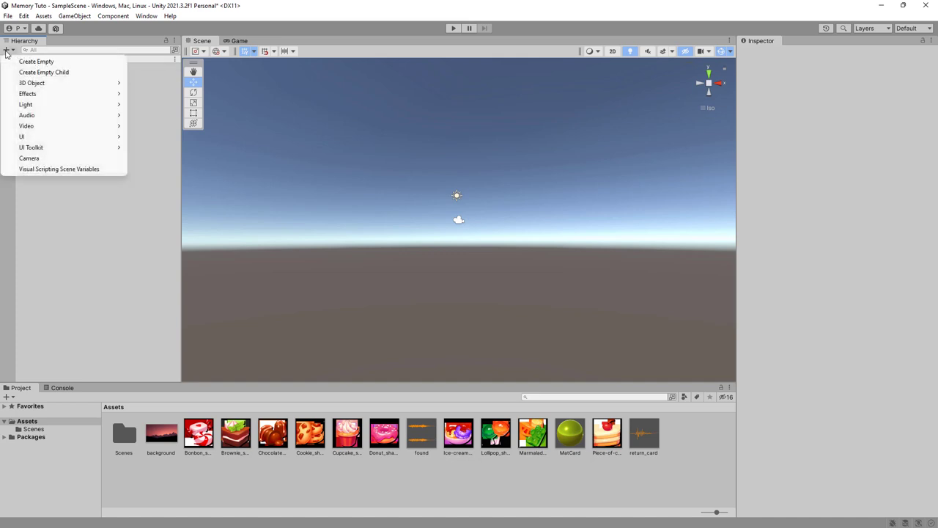
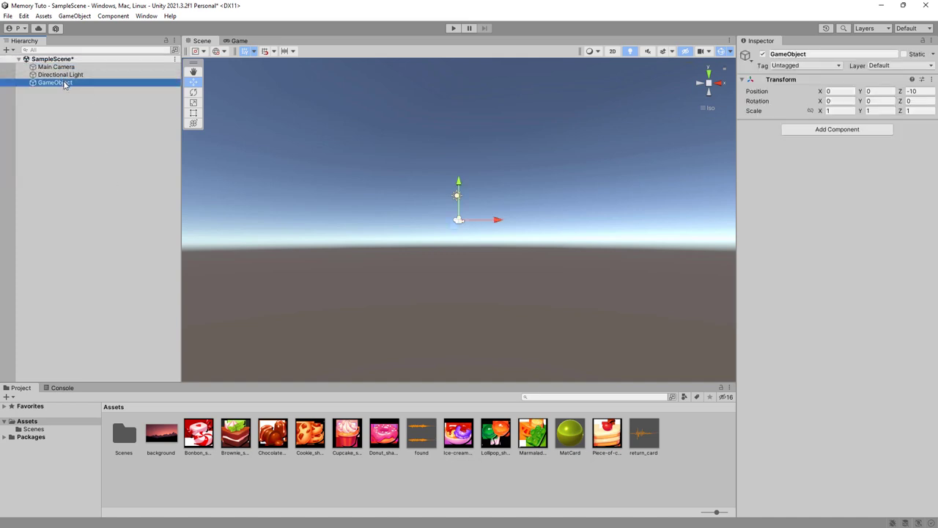
Rename the empty GameObject in the Hierarchy to 'GridBoard'.
right_click(65, 85)
click(96, 133)
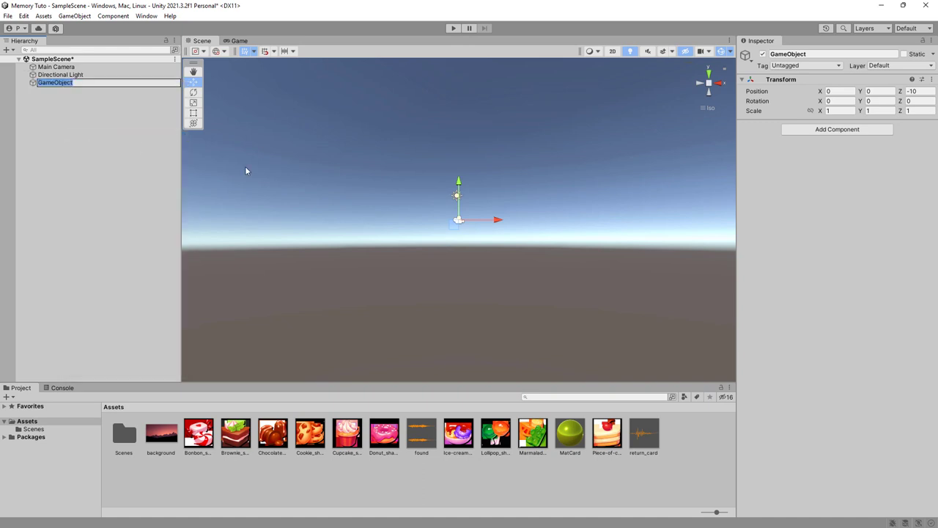
text(GridB)
text(oard)
key(Return)
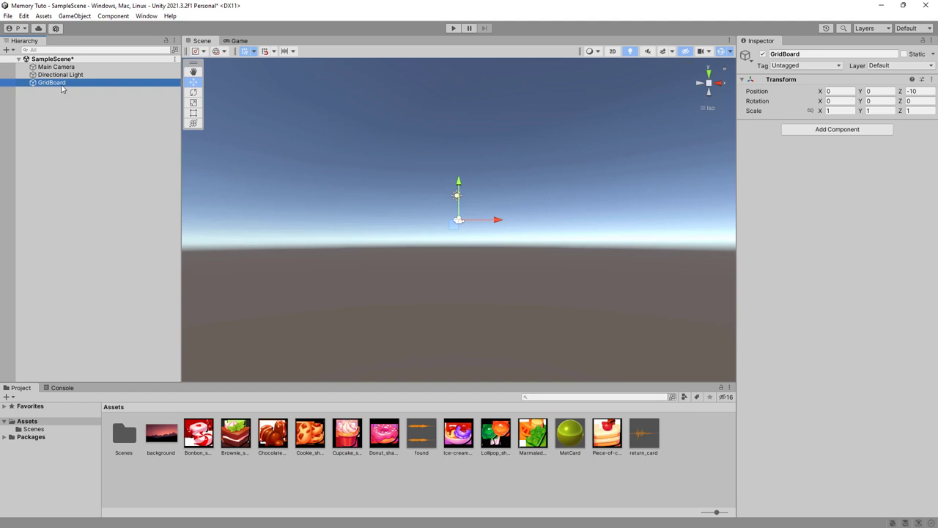
Add a 3D Cube as a child of GridBoard and frame it in the Scene view.
right_click(62, 87)
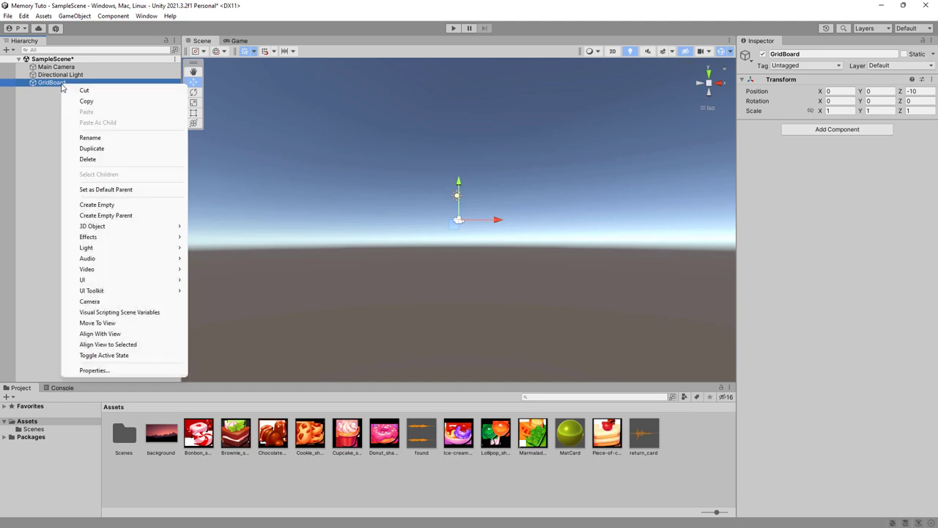
mouse_move(103, 227)
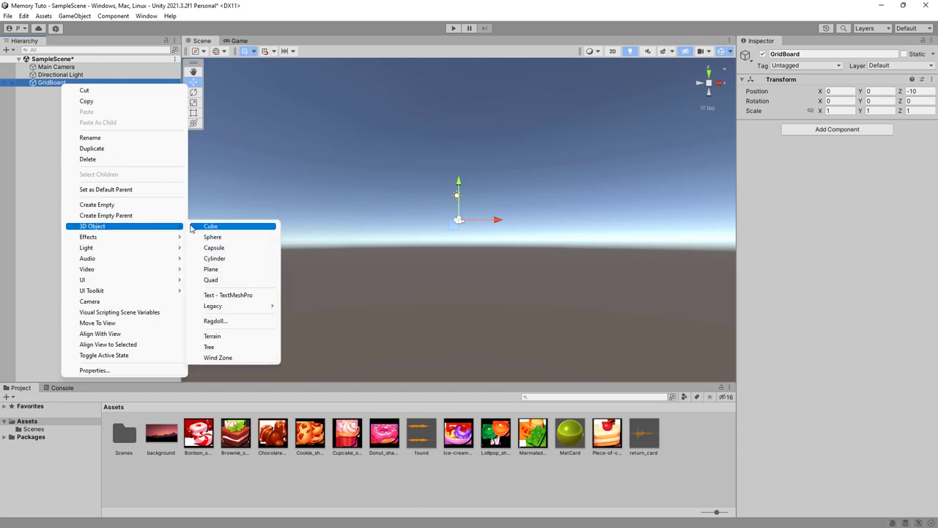
click(192, 227)
click(85, 130)
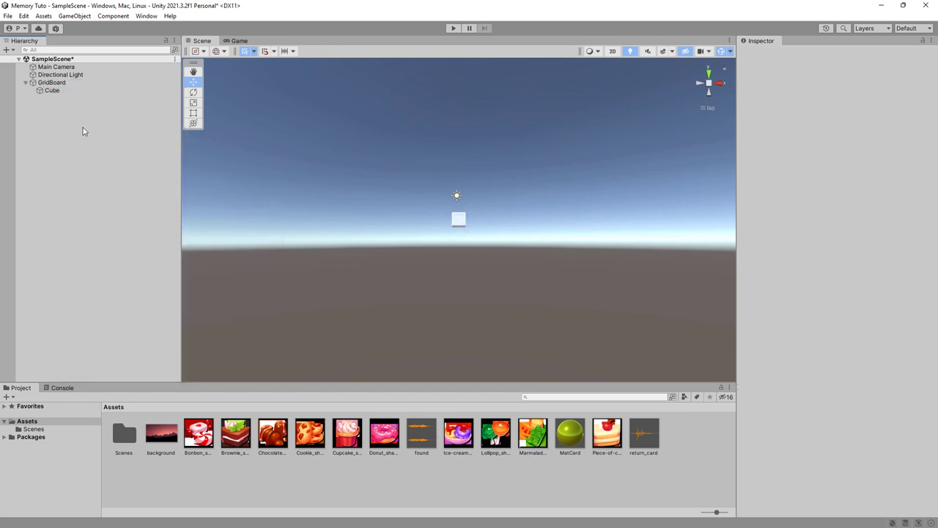
double_click(49, 93)
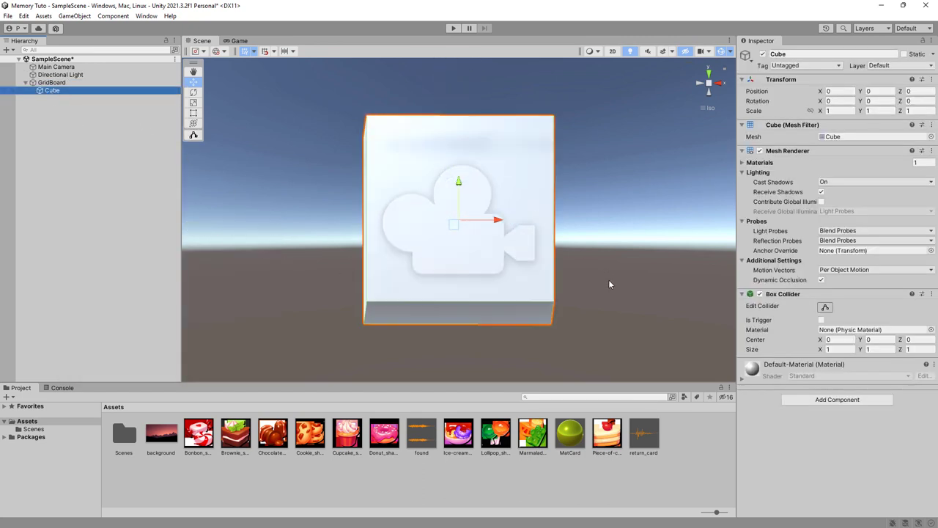
mouse_move(644, 233)
alt+mouse_down()
mouse_move(628, 251)
mouse_move(581, 268)
alt+mouse_up()
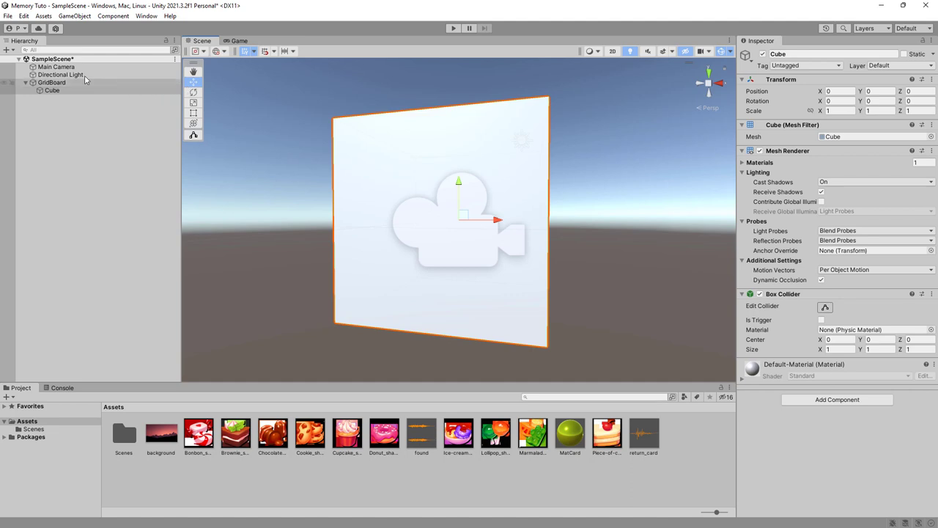
double_click(66, 67)
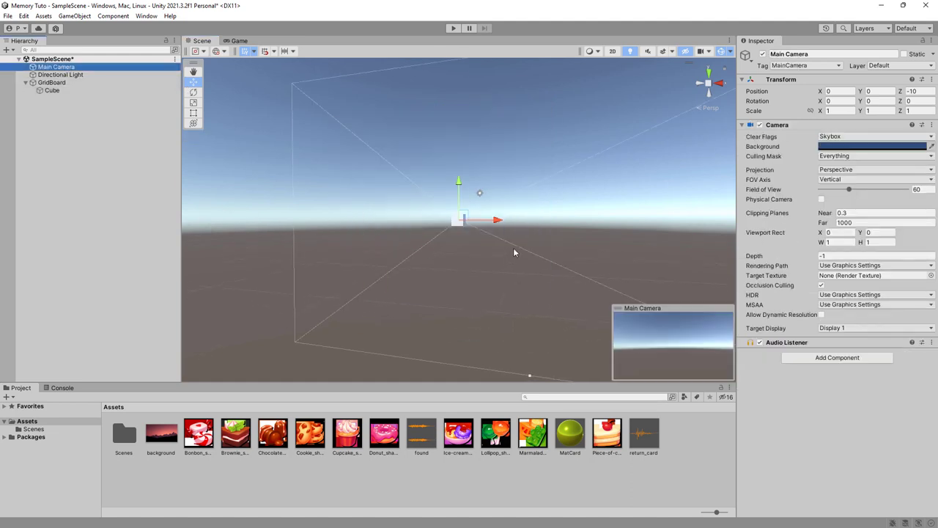
double_click(65, 91)
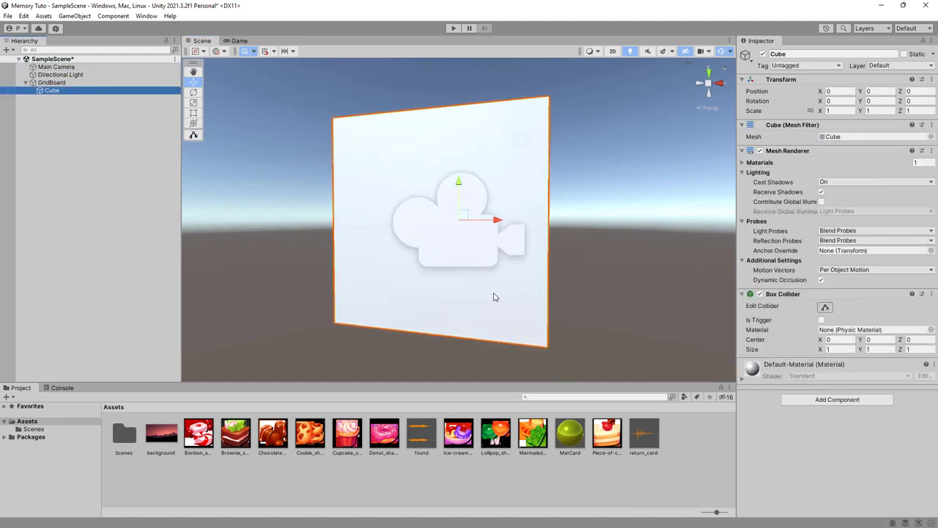
Scale the cube into a thin card: Y 1.2025, Z 0.16684.
click(195, 102)
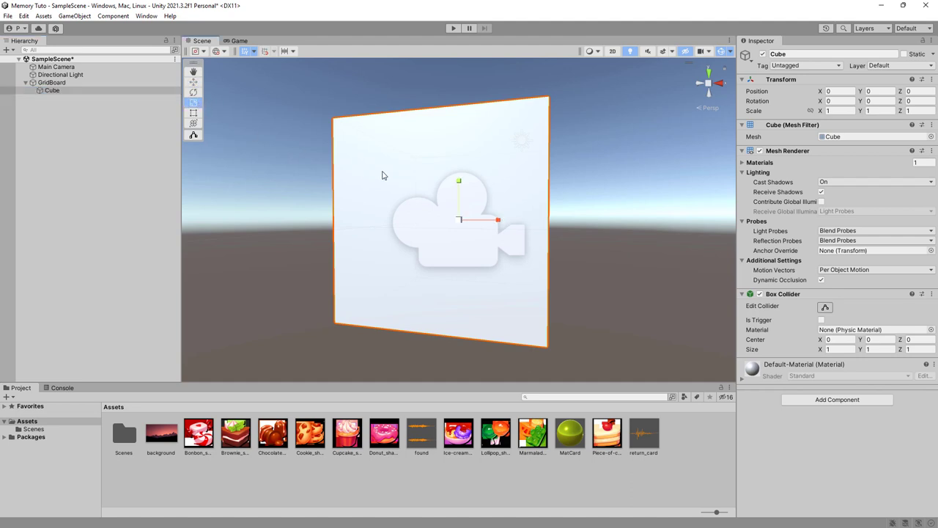
mouse_move(457, 181)
mouse_down()
mouse_move(505, 244)
mouse_move(482, 216)
mouse_move(470, 226)
mouse_move(454, 306)
mouse_up()
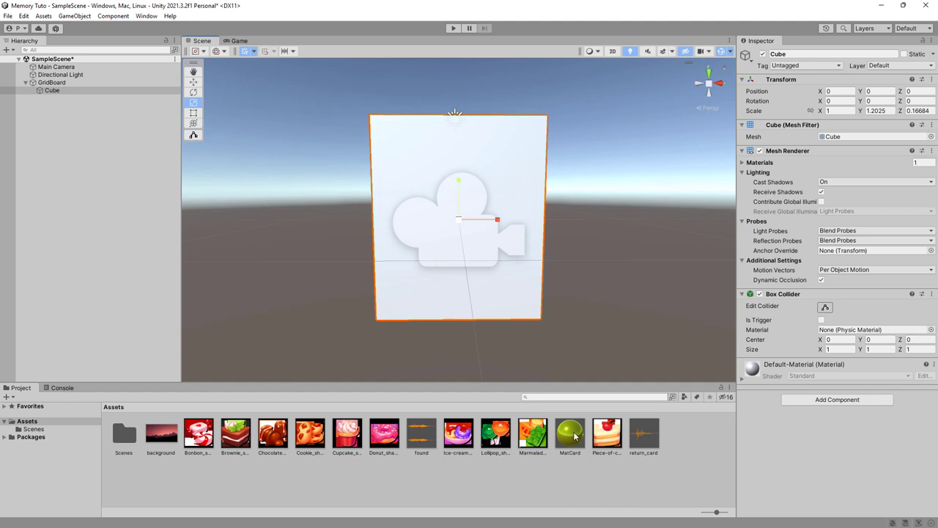
Apply the yellow MatCard material to the card cube and hide the Camera gizmo icon.
drag(576, 438, 465, 320)
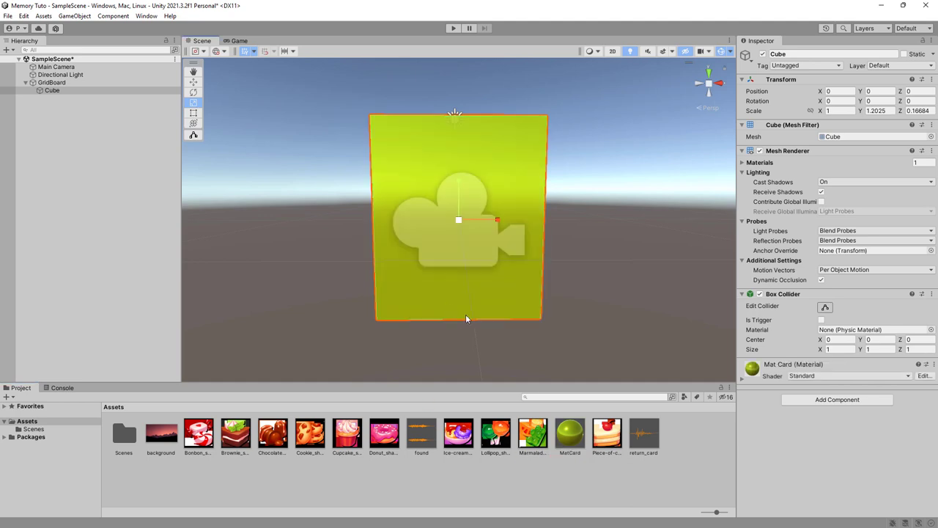
click(576, 439)
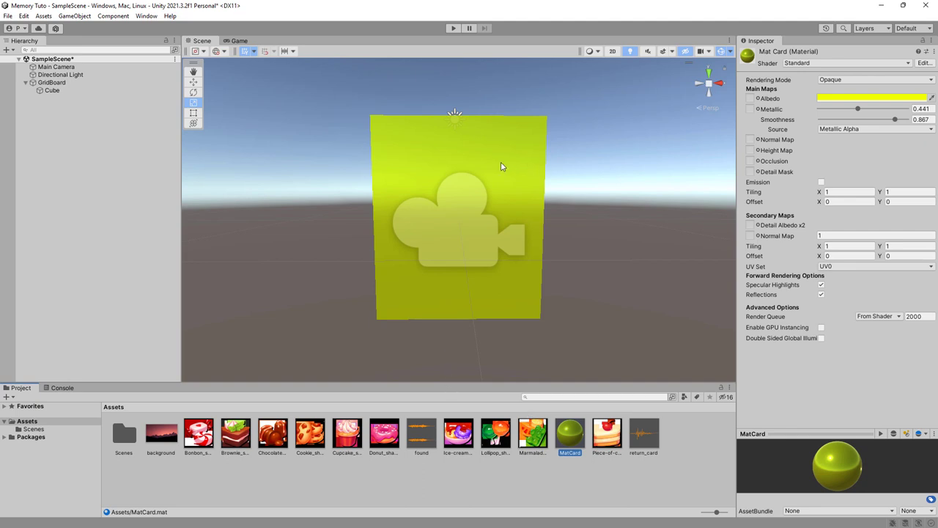
click(708, 53)
click(707, 52)
click(728, 52)
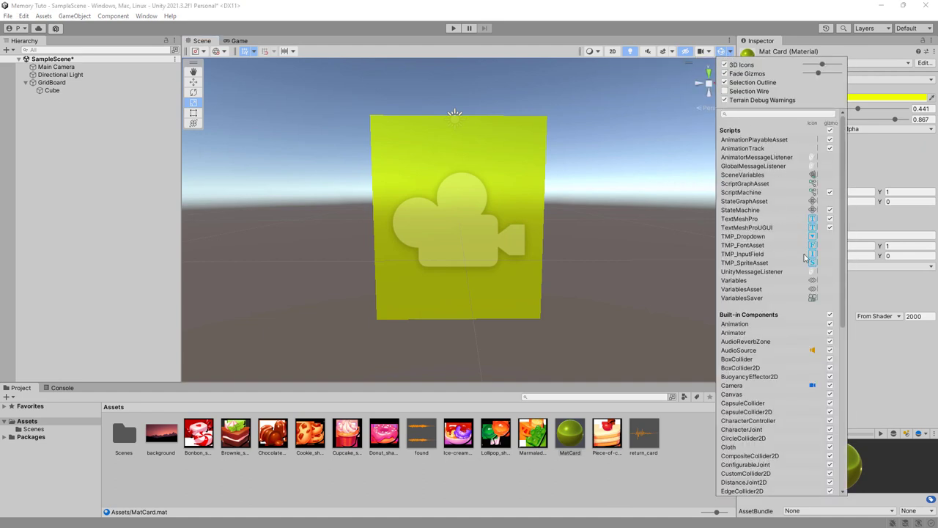
click(812, 385)
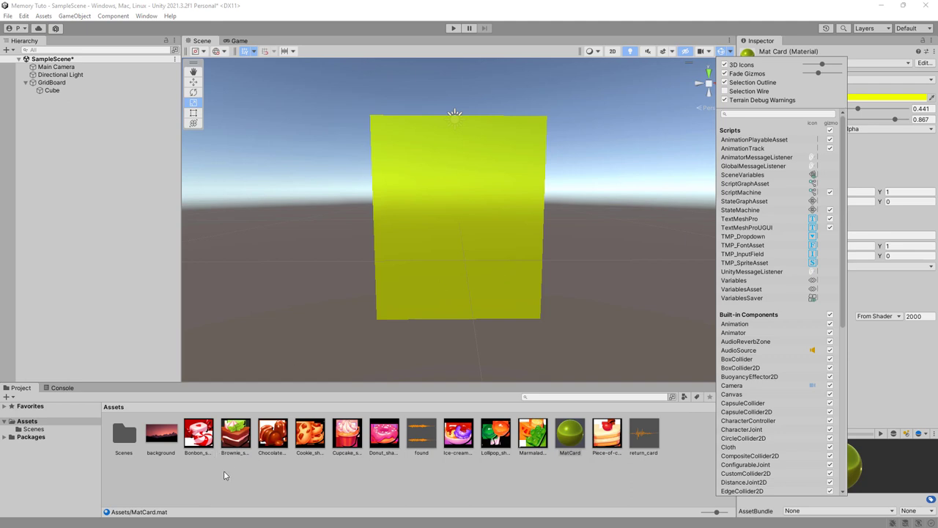
Select the background texture plus the ten food textures from Bonbon_shadow to Piece-of-cake.
click(225, 475)
click(198, 438)
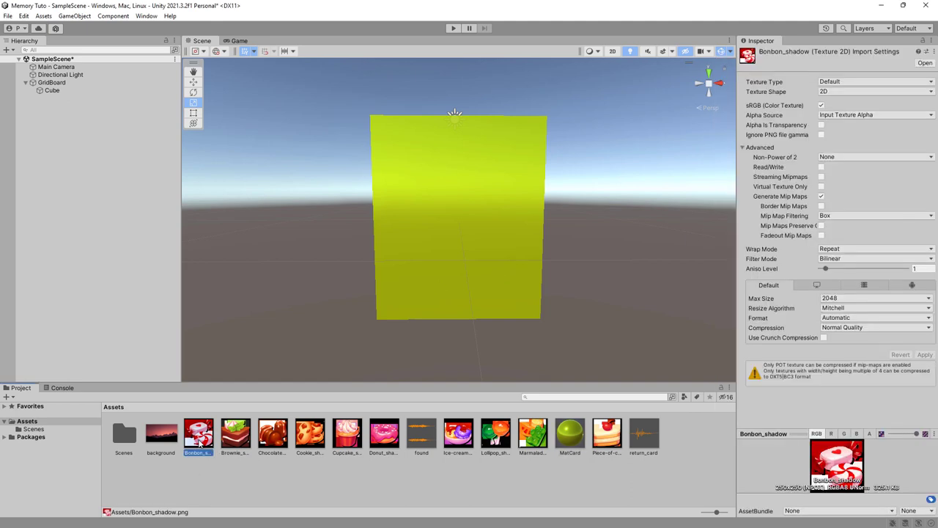
click(167, 444)
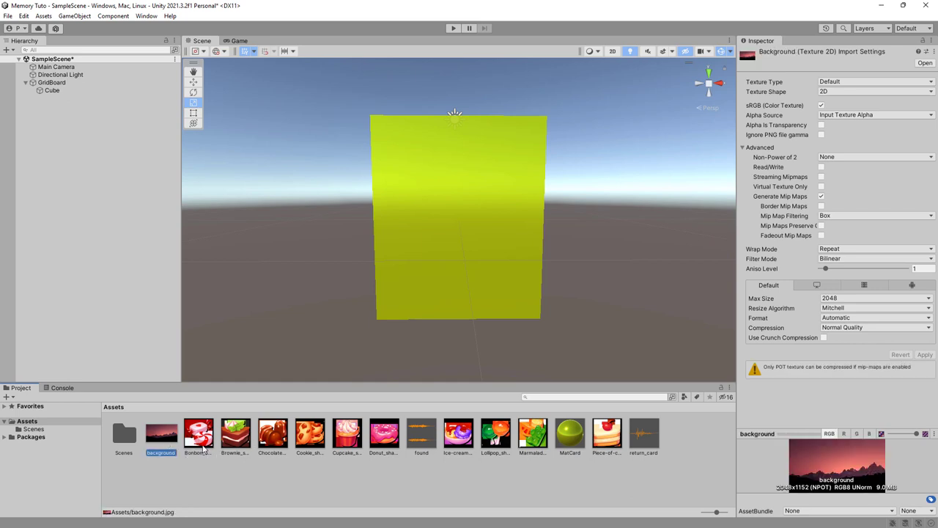
ctrl+click(204, 447)
ctrl+click(233, 443)
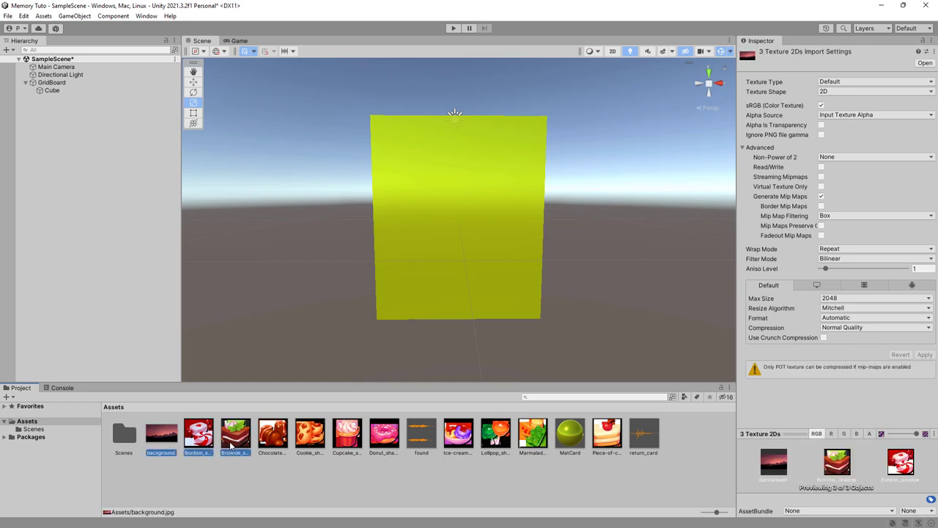
ctrl+click(271, 448)
ctrl+click(311, 447)
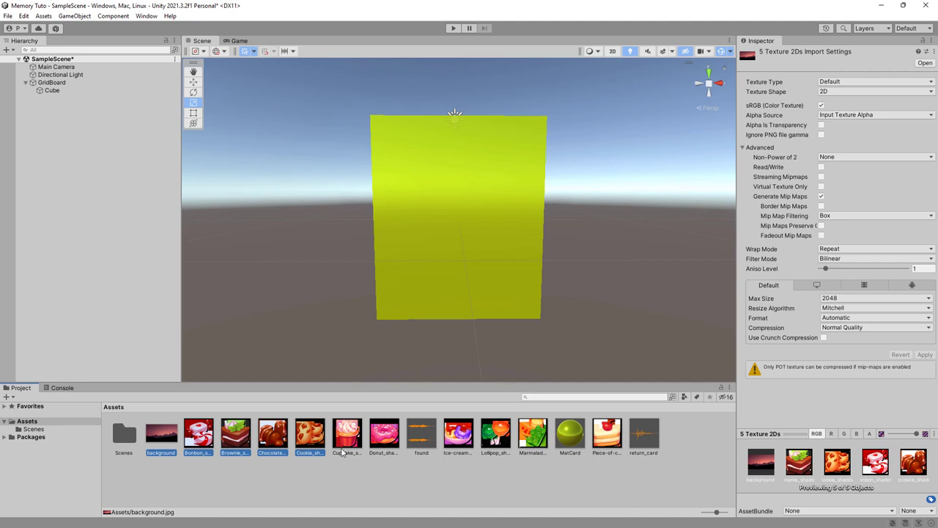
ctrl+click(344, 444)
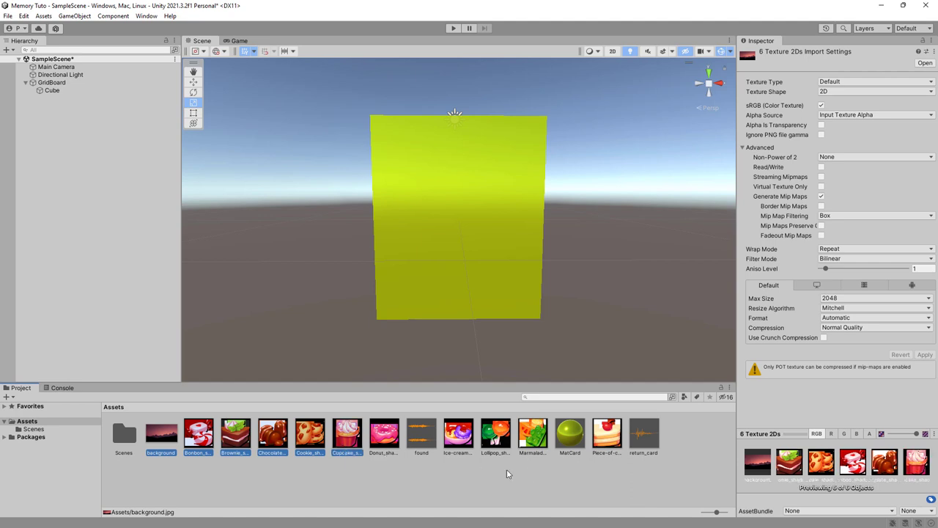
ctrl+click(395, 448)
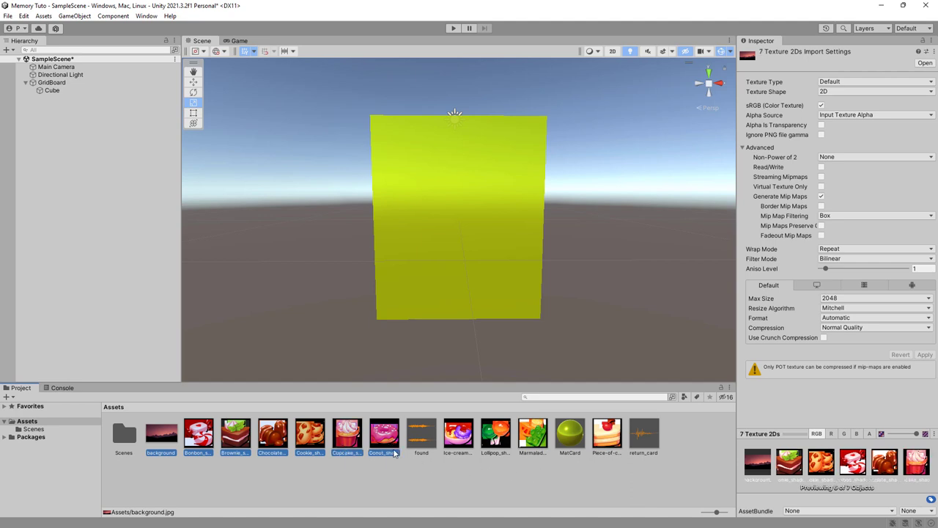
ctrl+click(460, 443)
ctrl+click(498, 447)
ctrl+click(534, 443)
ctrl+click(605, 447)
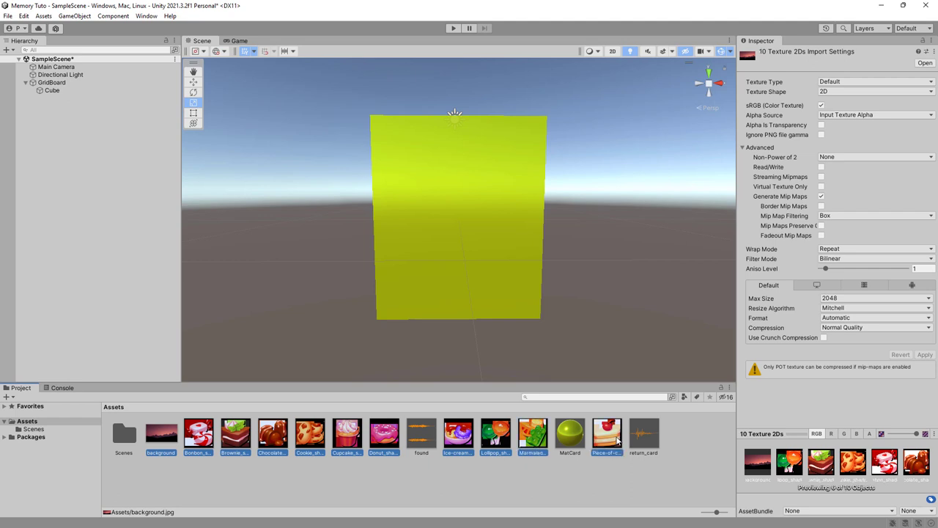
Set their Texture Type to Sprite (2D and UI) and apply.
click(848, 83)
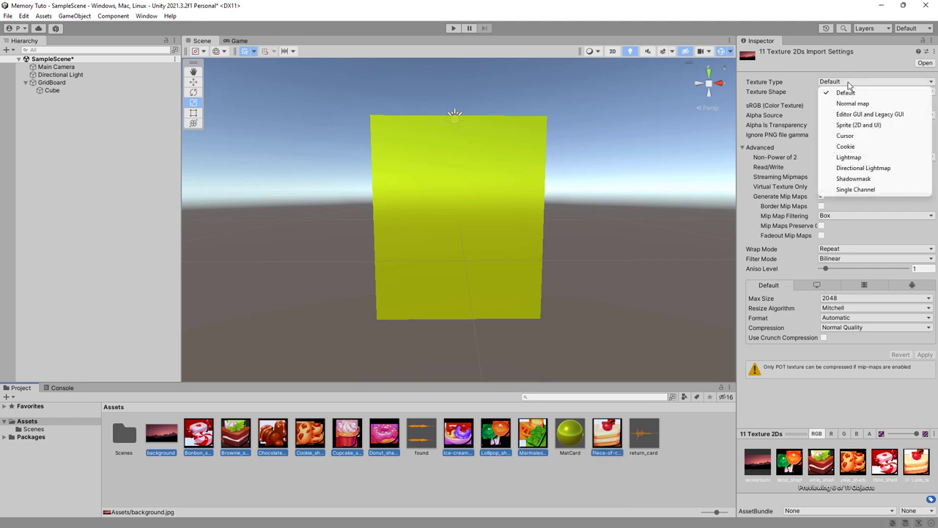
click(858, 125)
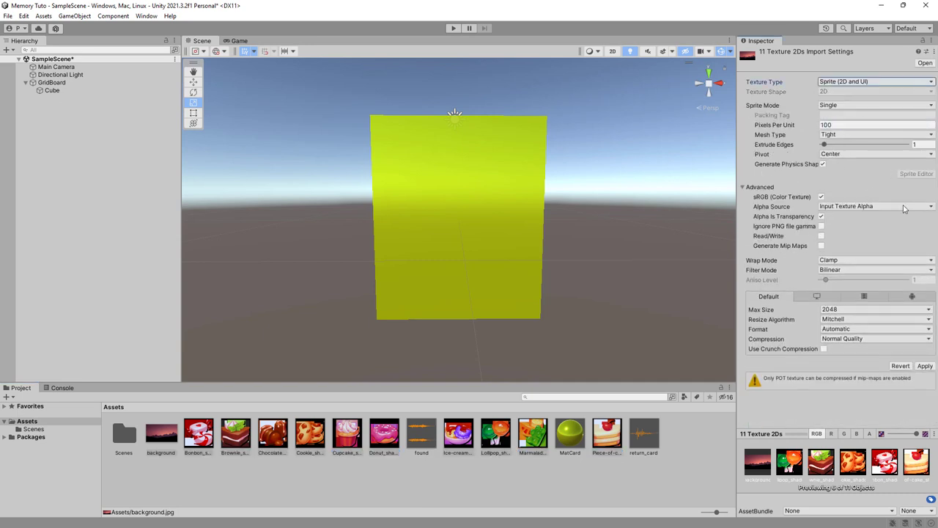
click(924, 366)
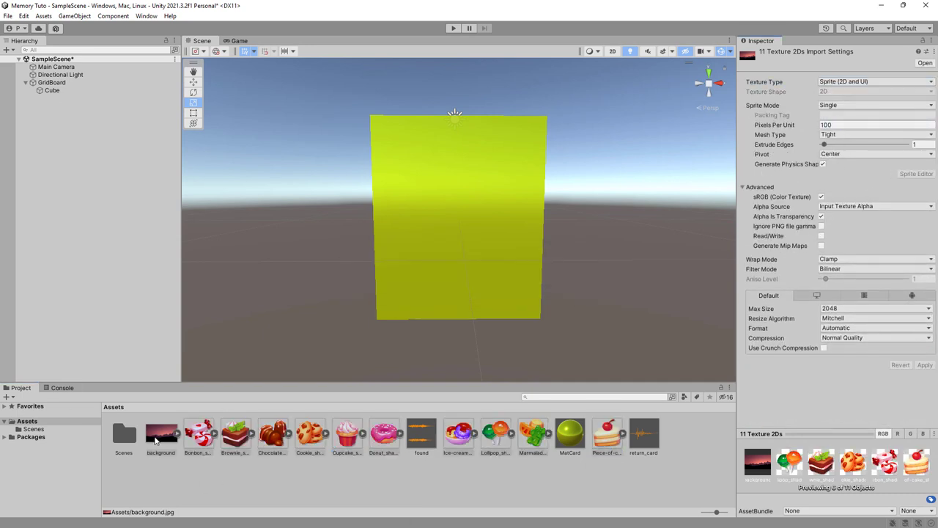
click(157, 438)
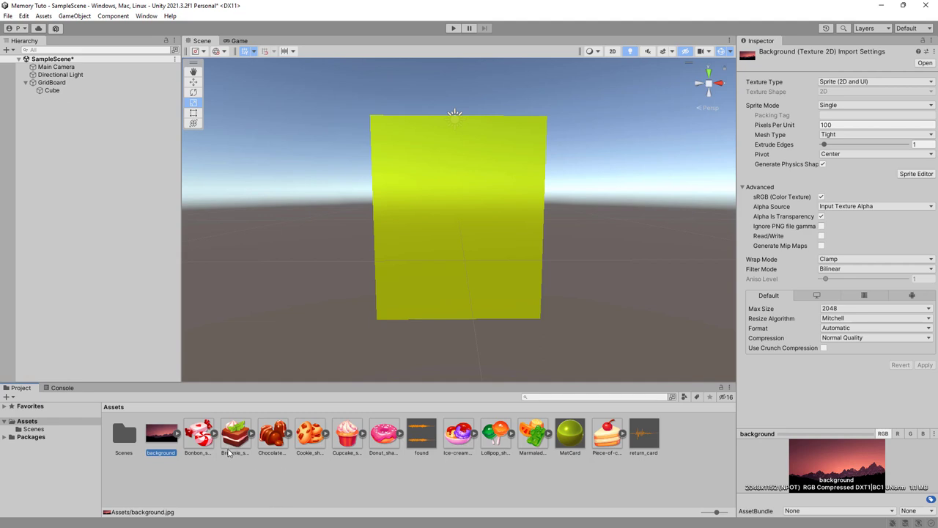
Place the Cookie sprite in the scene and parent Cookie_shadow under the Cube.
mouse_move(307, 439)
mouse_down()
mouse_move(144, 191)
mouse_move(57, 105)
mouse_up()
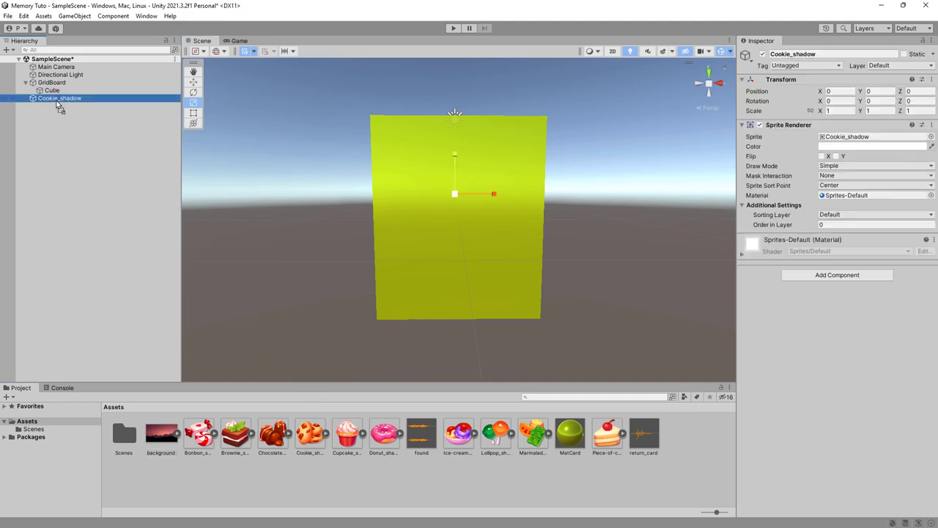
alt+drag(253, 265, 365, 274)
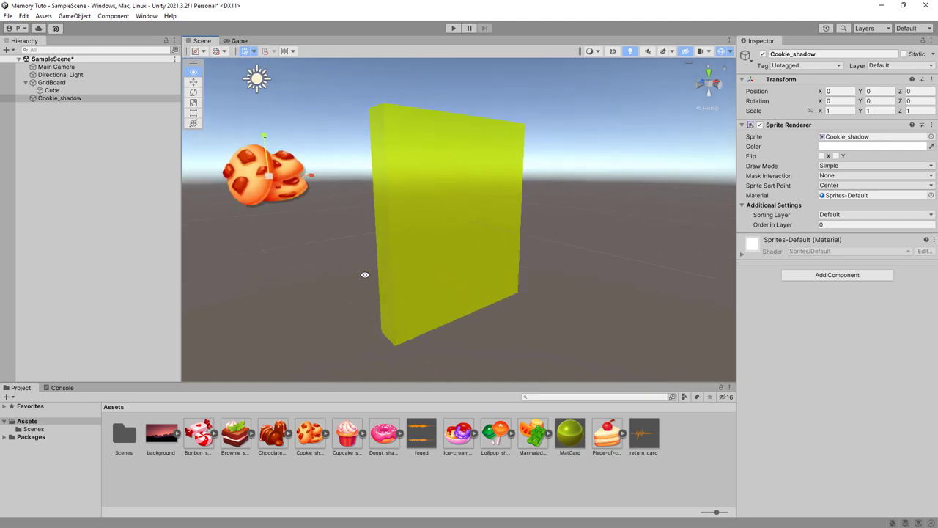
drag(57, 102, 60, 90)
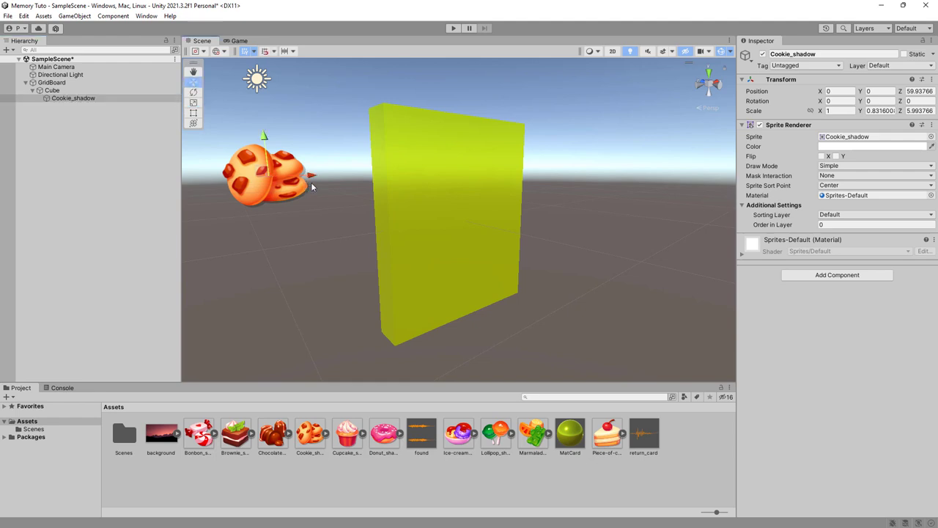
mouse_move(301, 219)
alt+mouse_down()
mouse_move(339, 251)
mouse_move(329, 244)
mouse_move(525, 293)
alt+mouse_up()
mouse_move(317, 194)
alt+mouse_down()
mouse_move(357, 240)
mouse_move(357, 171)
mouse_move(313, 203)
mouse_move(584, 212)
mouse_move(273, 172)
mouse_move(611, 241)
mouse_move(522, 231)
mouse_move(447, 184)
mouse_move(365, 169)
alt+mouse_up()
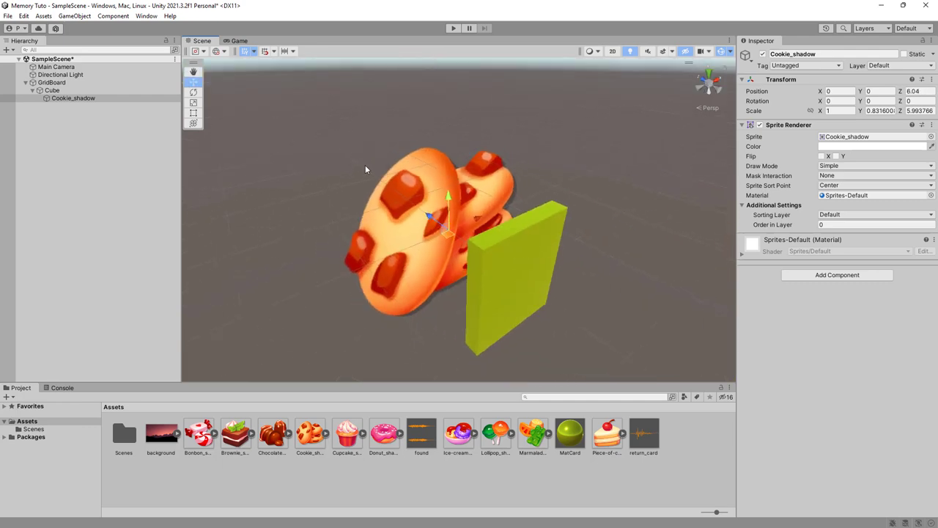
Shrink the cookie onto the card's front face at Z -0.58, then start renaming Cookie_shadow.
mouse_move(423, 214)
mouse_down()
mouse_move(607, 340)
mouse_move(508, 271)
mouse_move(524, 288)
mouse_up()
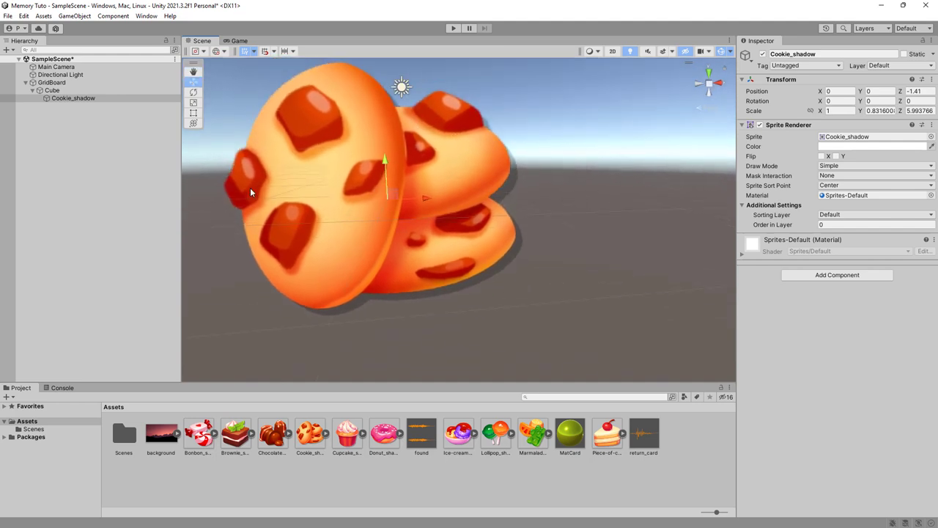
click(193, 102)
mouse_move(389, 200)
mouse_down()
mouse_move(344, 197)
mouse_move(353, 201)
mouse_up()
alt+drag(325, 278, 452, 285)
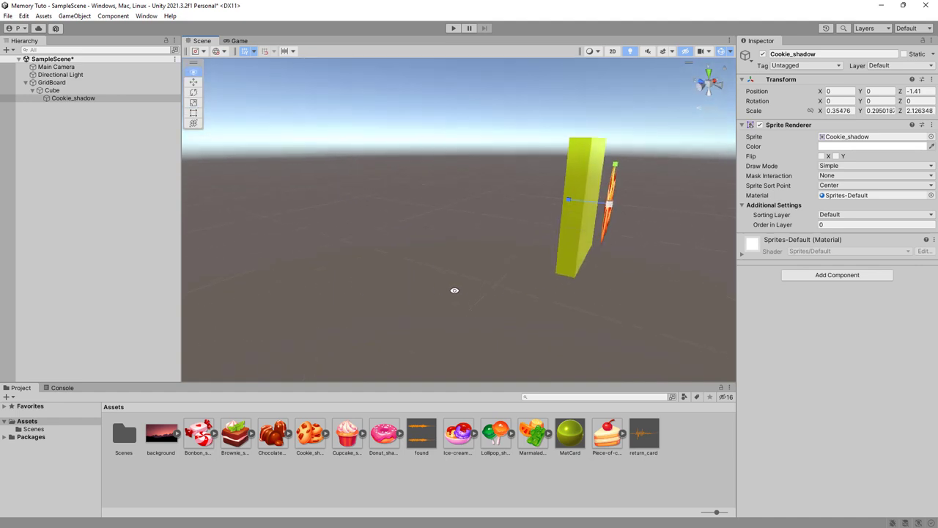
click(192, 82)
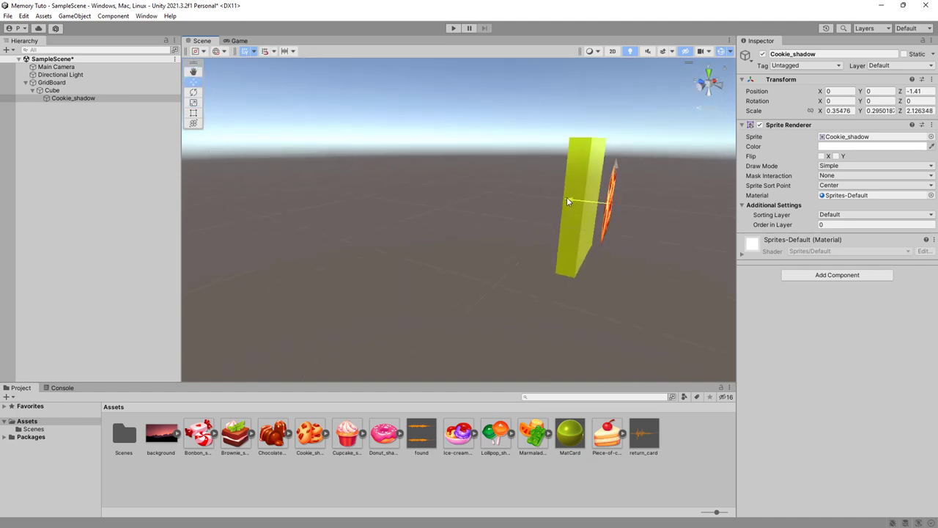
mouse_move(567, 196)
mouse_down()
mouse_move(464, 214)
mouse_move(495, 253)
mouse_move(459, 305)
mouse_up()
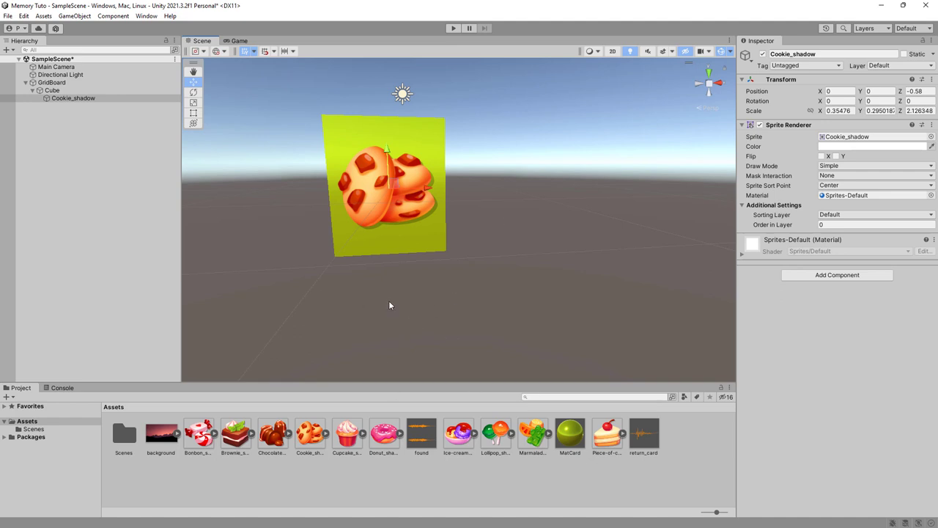
right_click(70, 98)
click(99, 152)
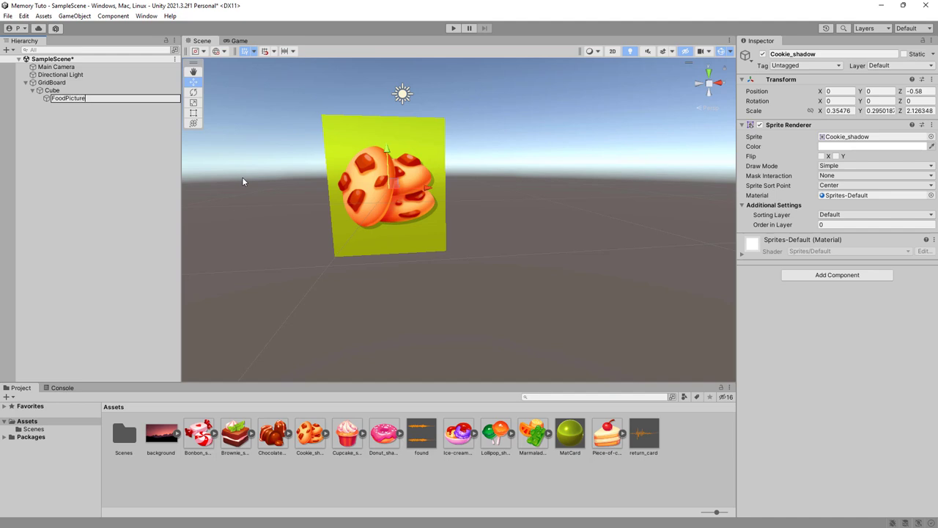
Confirm the FoodPicture name and rename the Cube card to Slot.
key(Return)
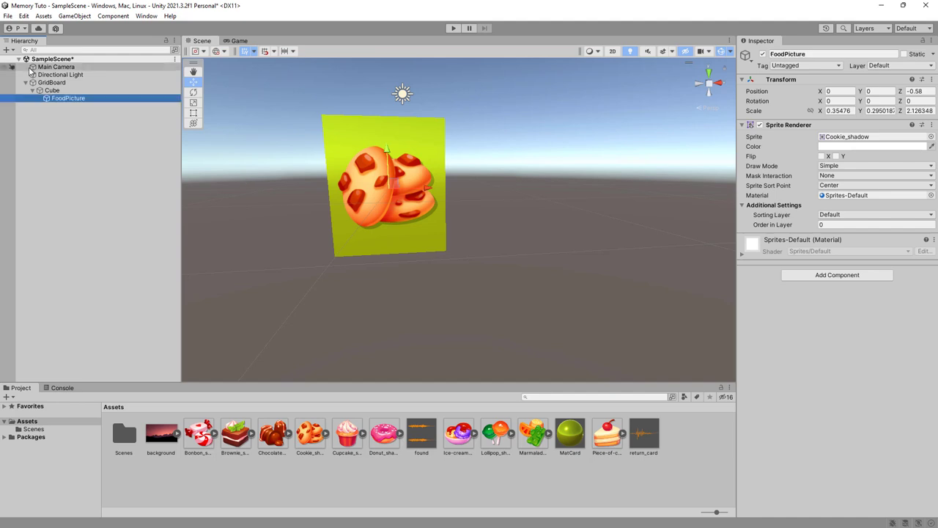
click(51, 91)
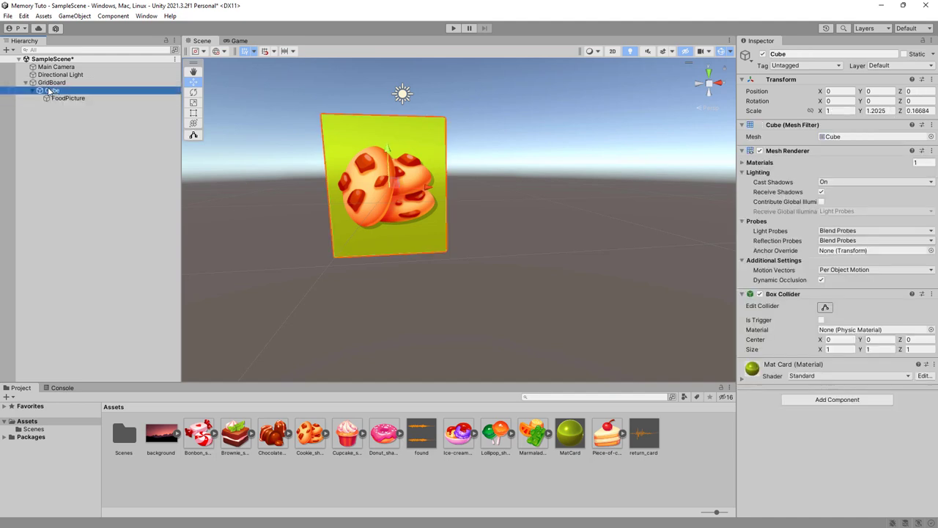
right_click(51, 91)
click(166, 143)
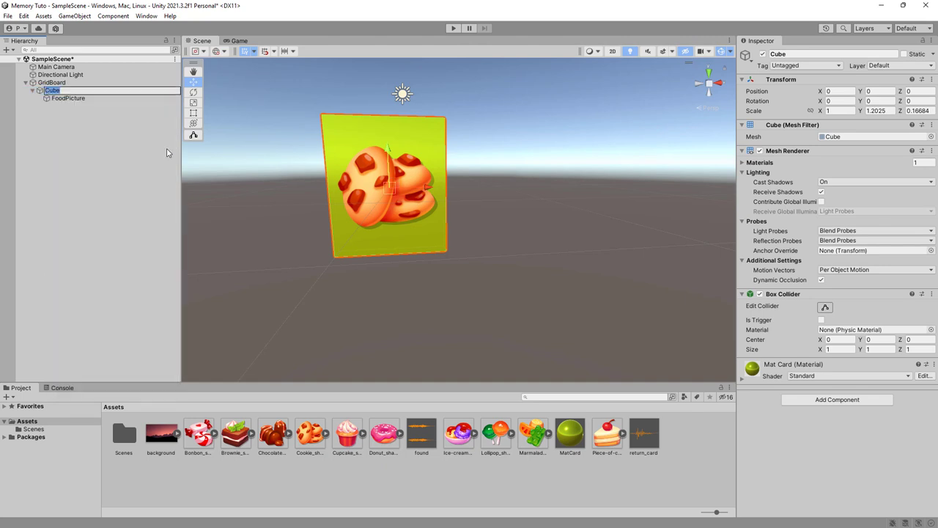
text(Slot)
key(Return)
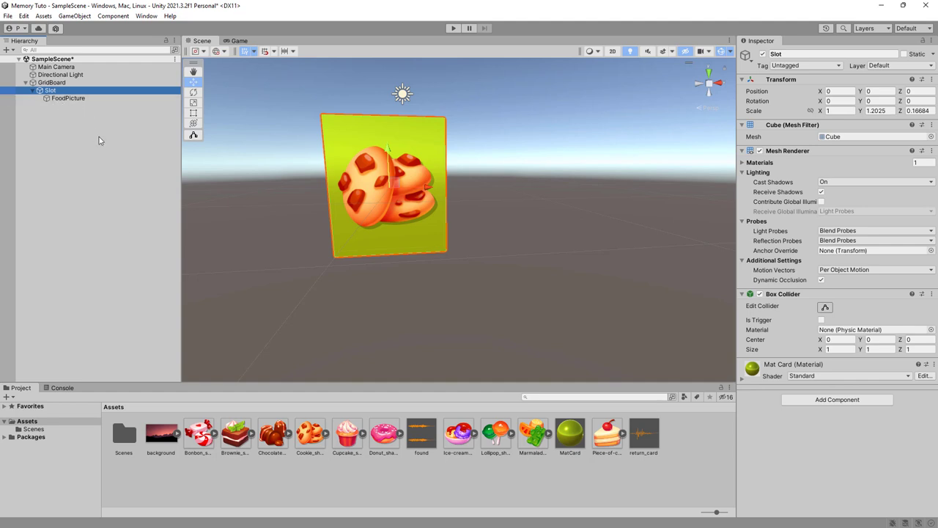
Try food sprites including Bonbon on FoodPicture, then clear its Sprite to None.
click(84, 106)
click(74, 99)
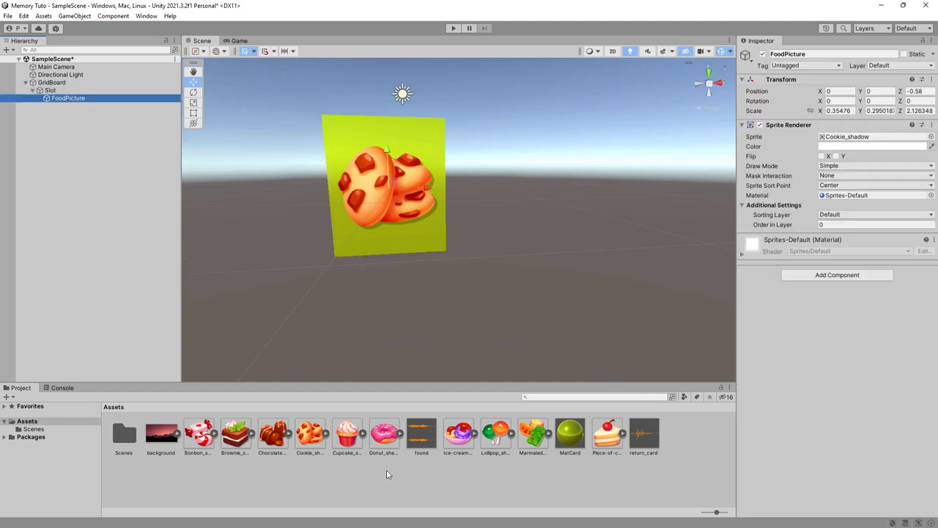
drag(347, 436, 850, 136)
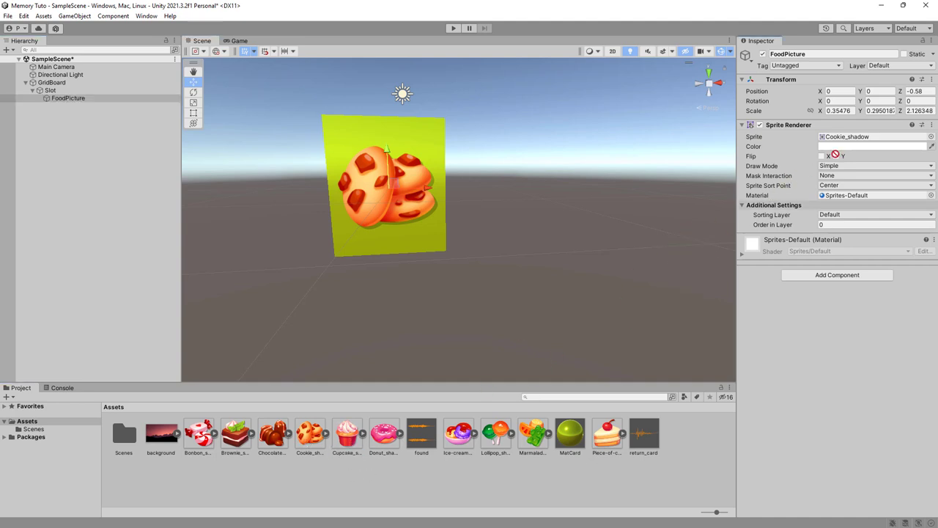
drag(197, 434, 876, 137)
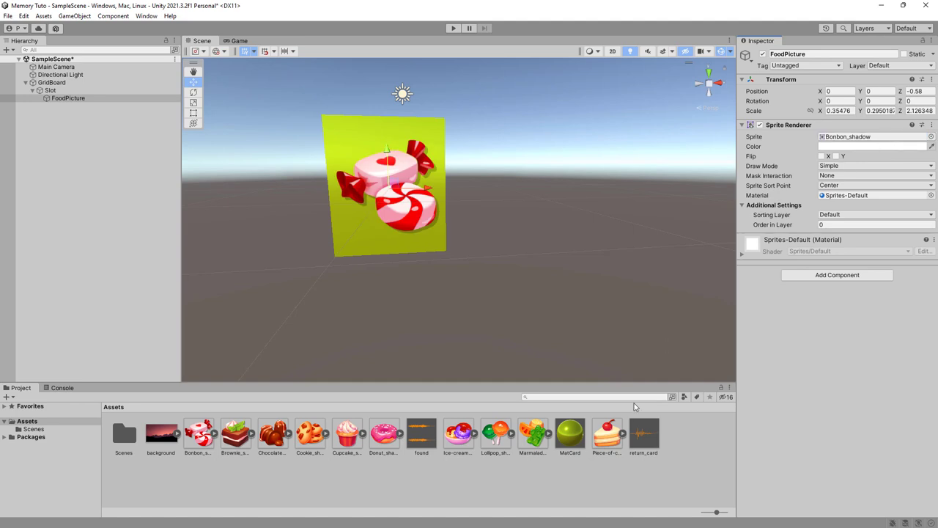
click(850, 137)
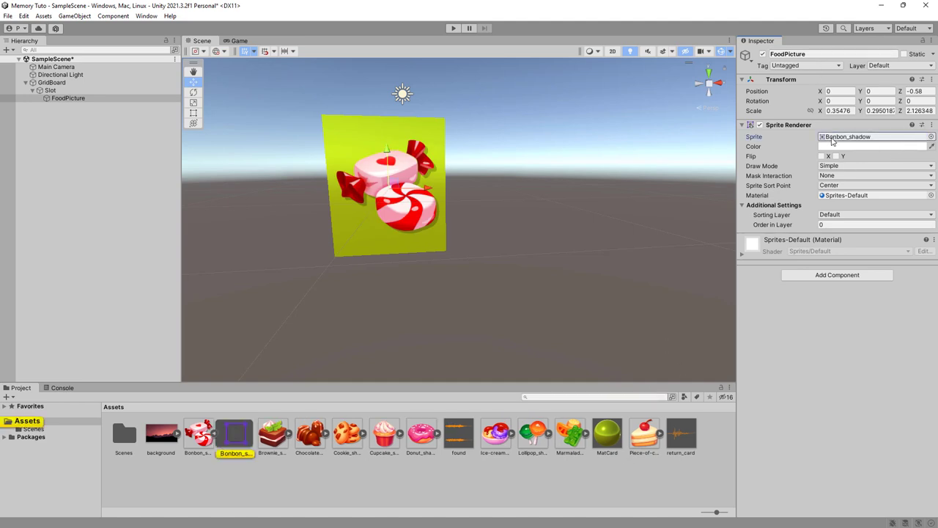
key(Delete)
click(48, 90)
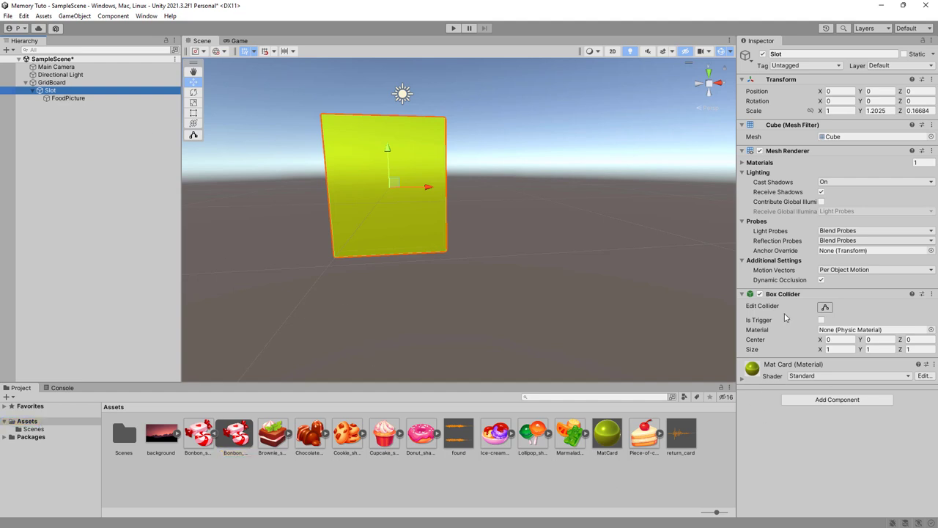
Toggle collider editing on the Slot card to inspect its collider.
click(825, 306)
alt+drag(448, 284, 447, 291)
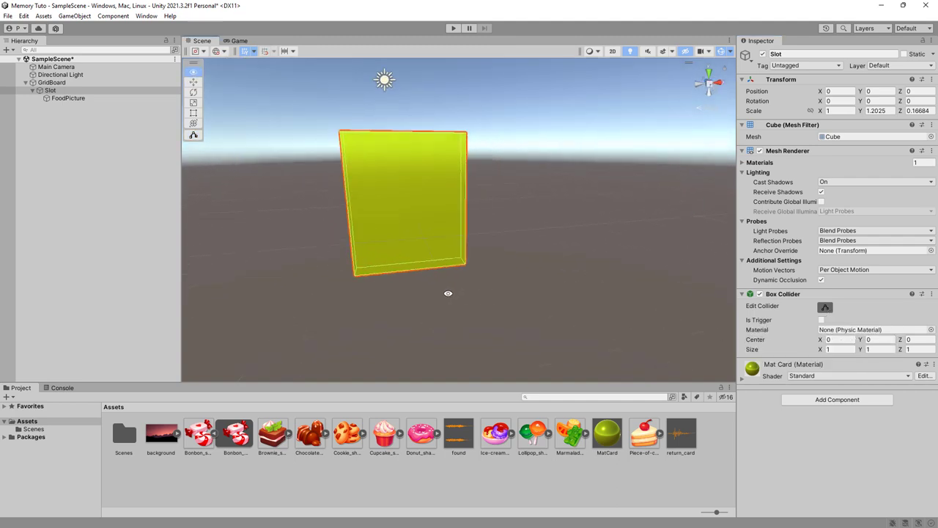
click(831, 311)
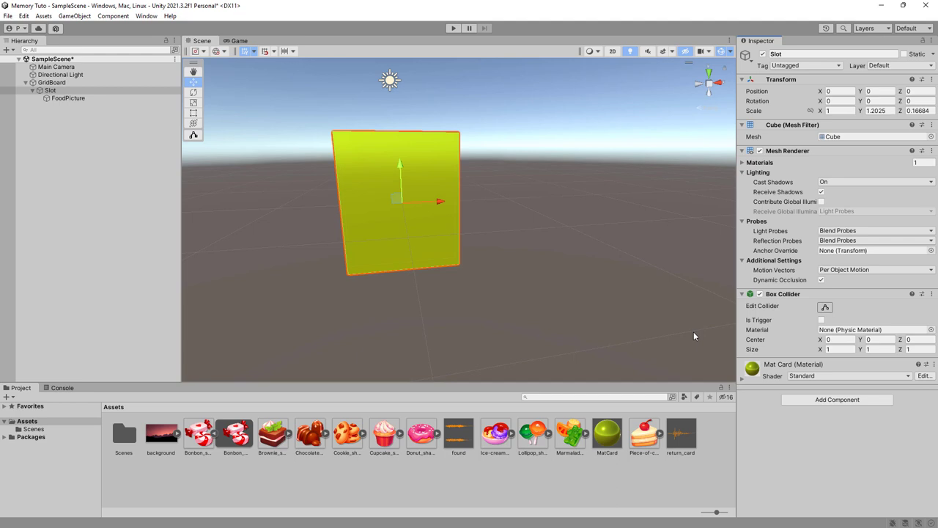
Add a new tag named Slot in Tags & Layers.
click(802, 68)
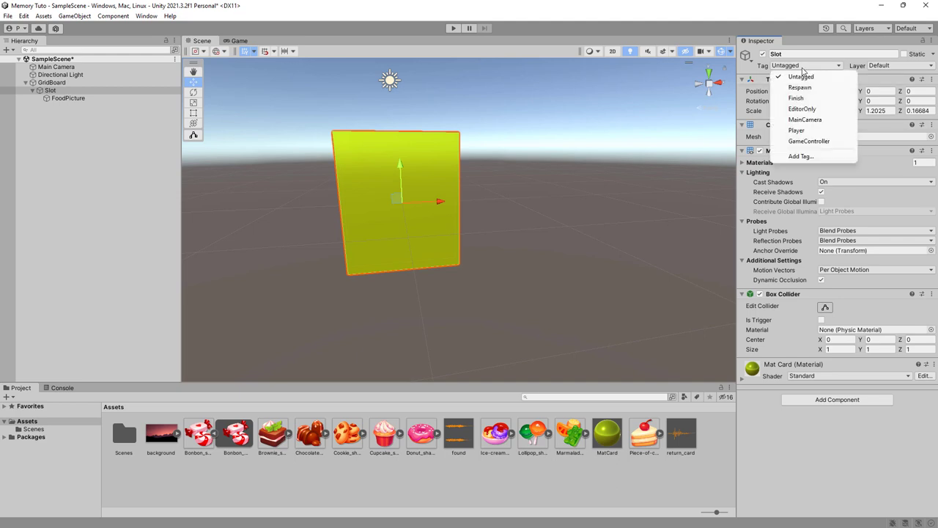
click(800, 156)
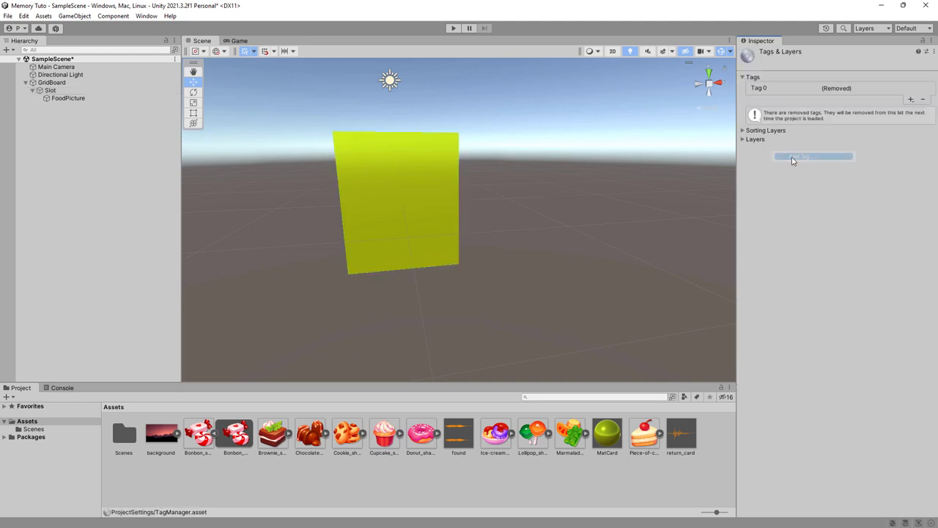
click(909, 100)
text(Slot)
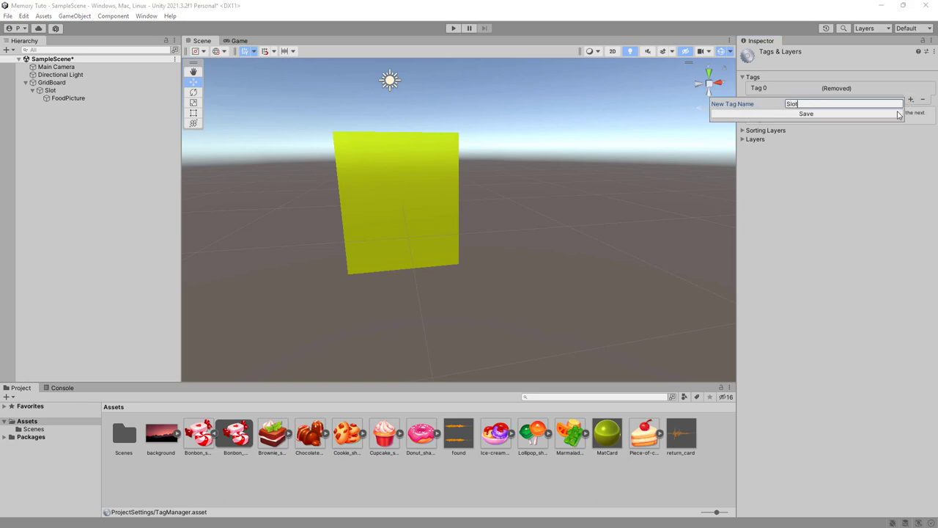
click(899, 114)
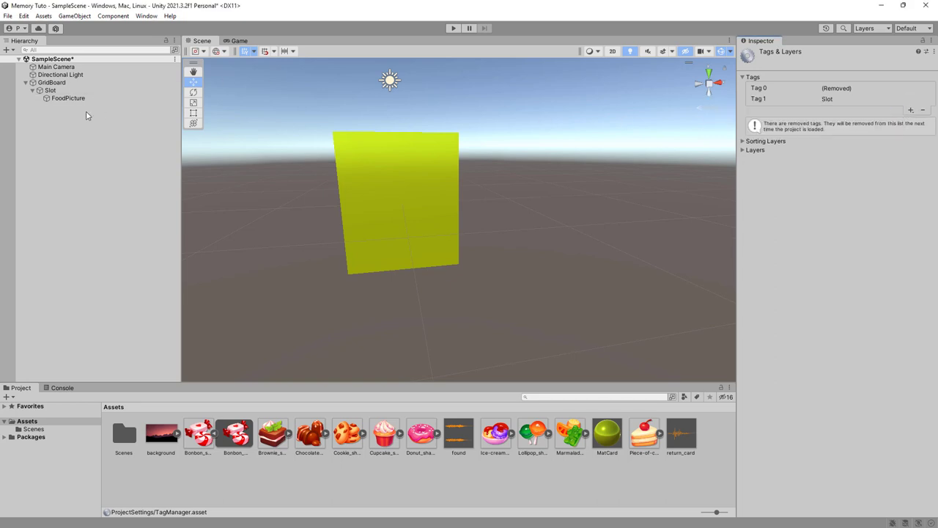
Assign the Slot tag to the Slot card.
click(56, 91)
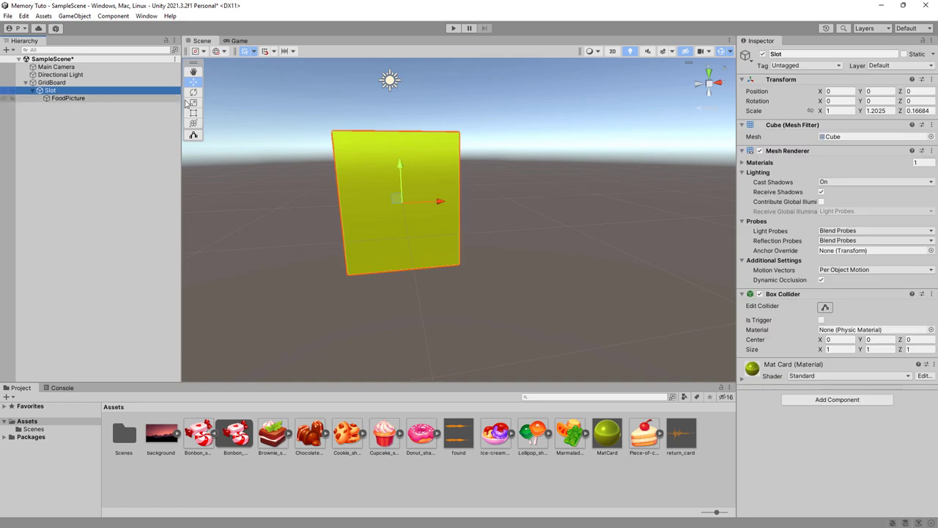
click(812, 65)
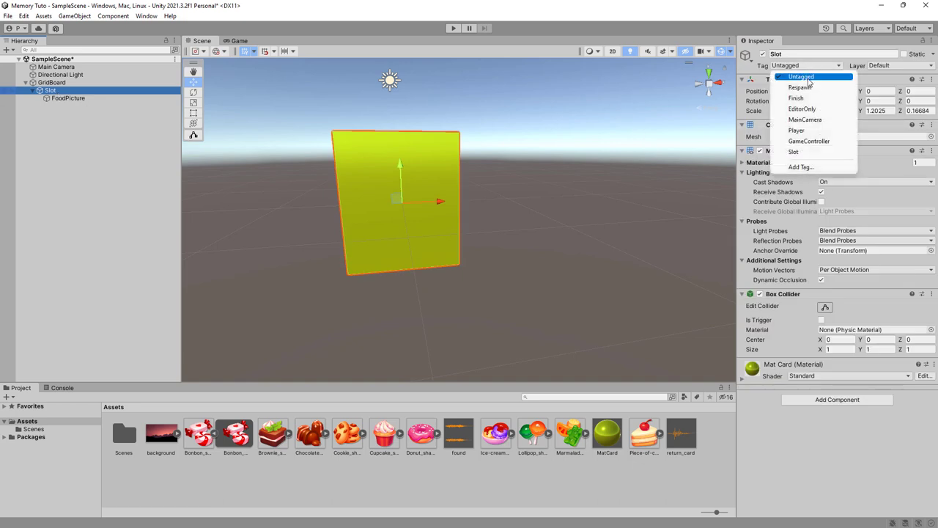
click(795, 151)
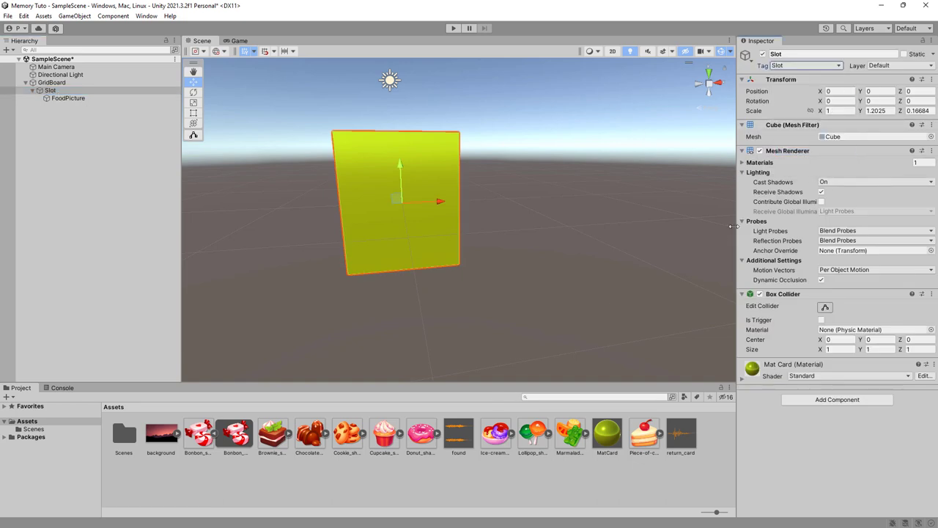
Duplicate the Slot card and set Slot (1) Position X to 1.2.
click(73, 98)
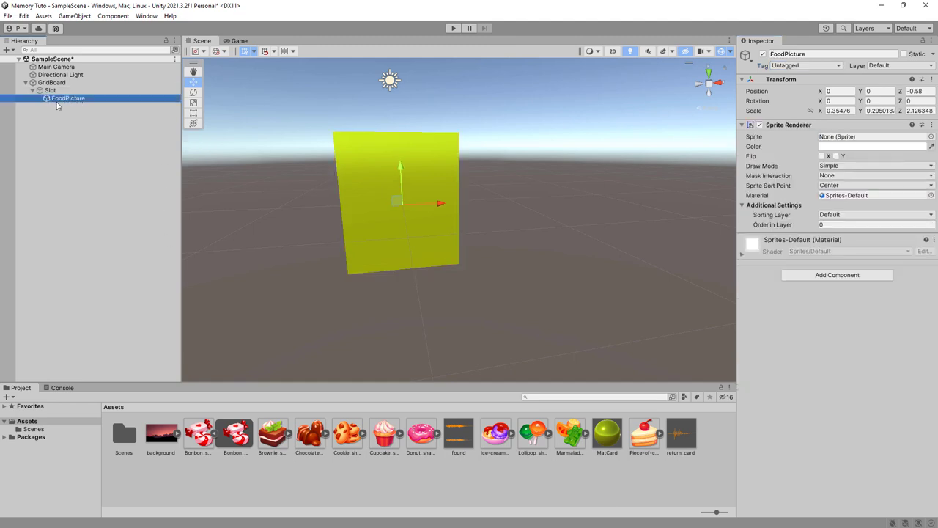
click(33, 91)
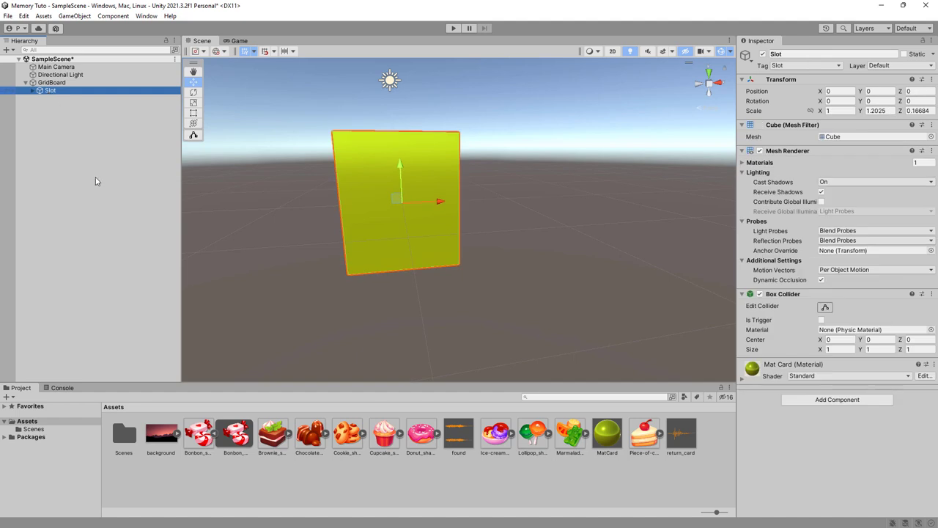
key(ctrl+d)
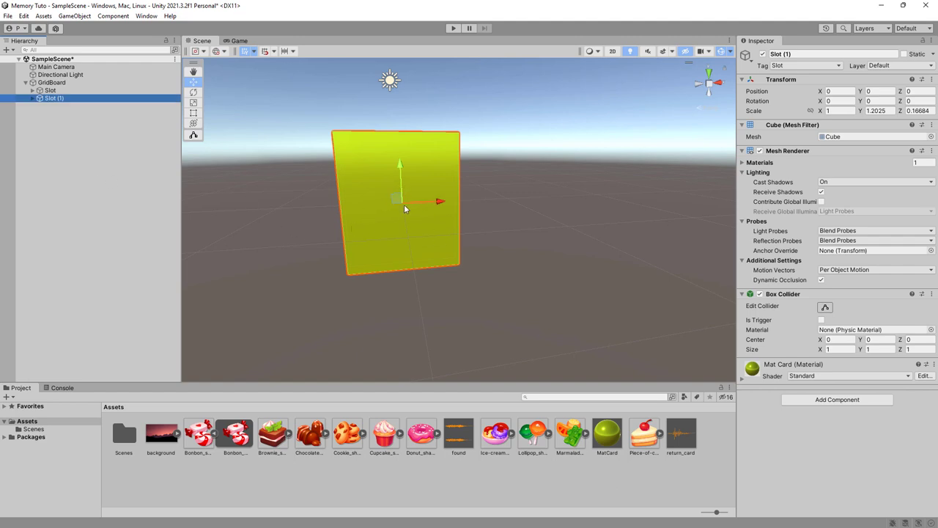
click(838, 91)
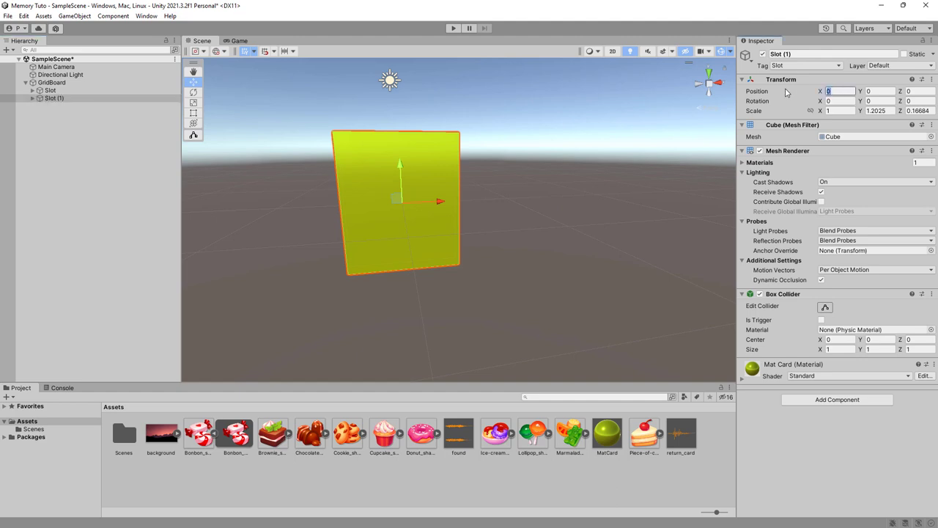
text(1.2)
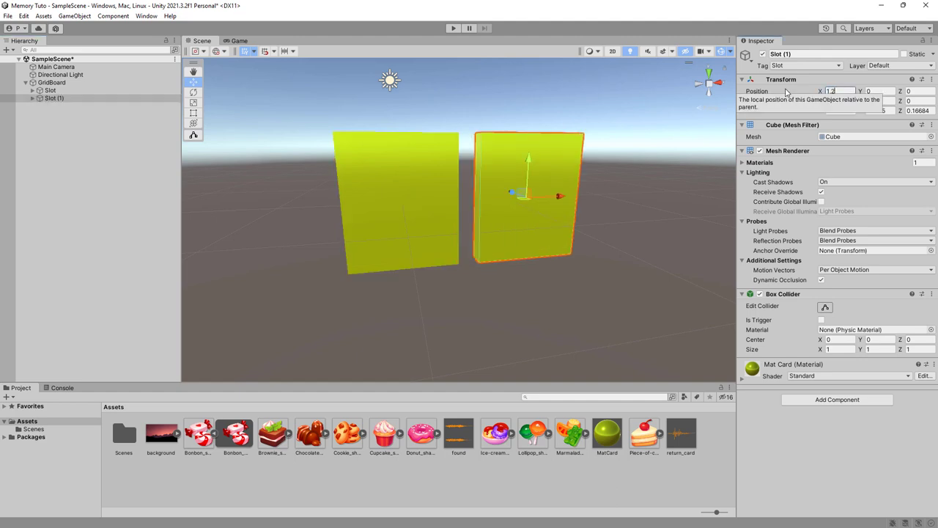
key(Return)
Duplicate Slot (1) and set Slot (2) Position X to 2.4 (1.2+1.2).
alt+drag(652, 275, 614, 270)
click(60, 101)
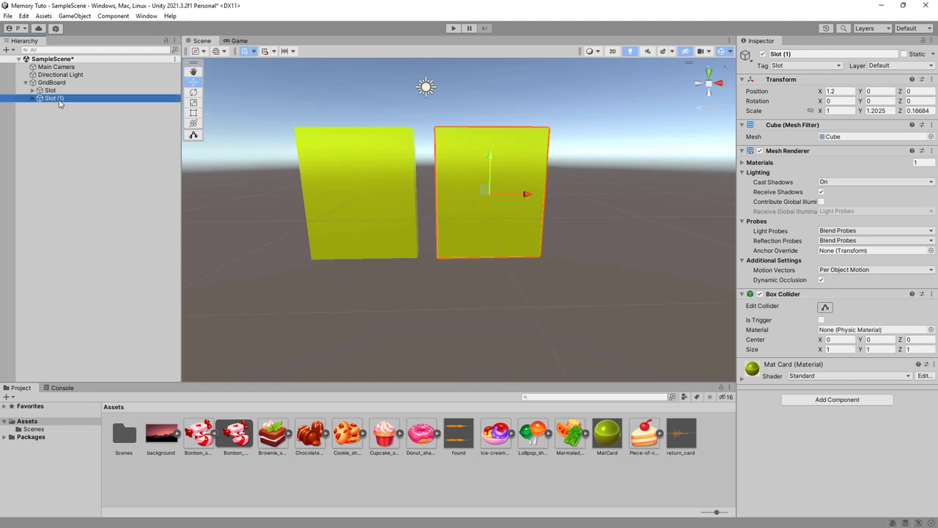
key(ctrl+d)
click(838, 91)
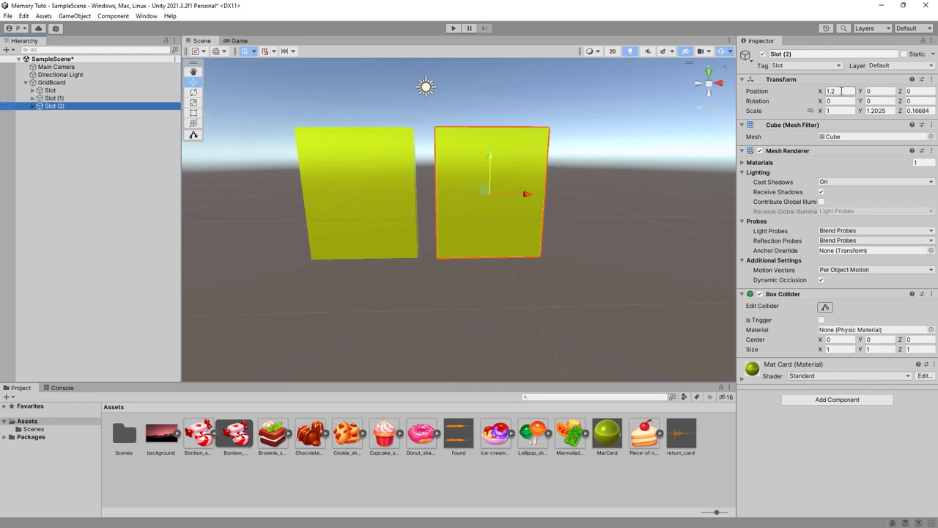
click(833, 91)
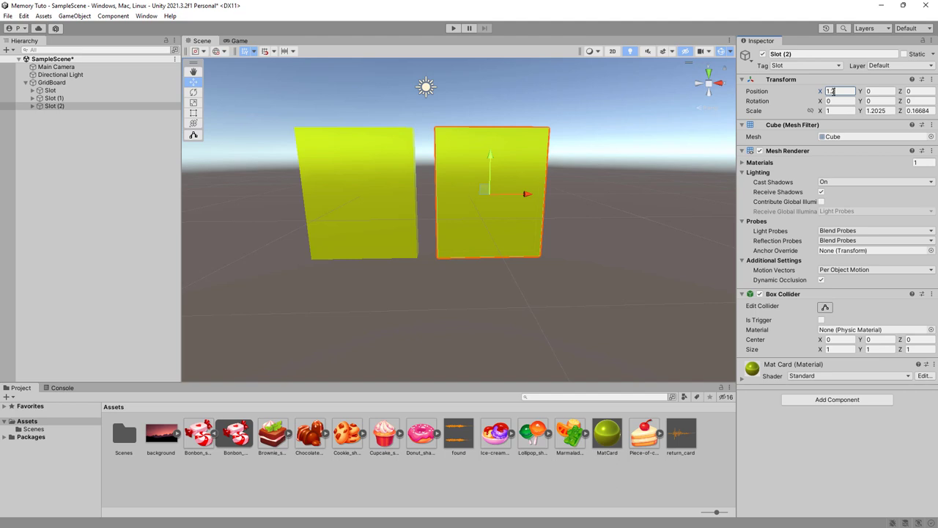
text(+1.2)
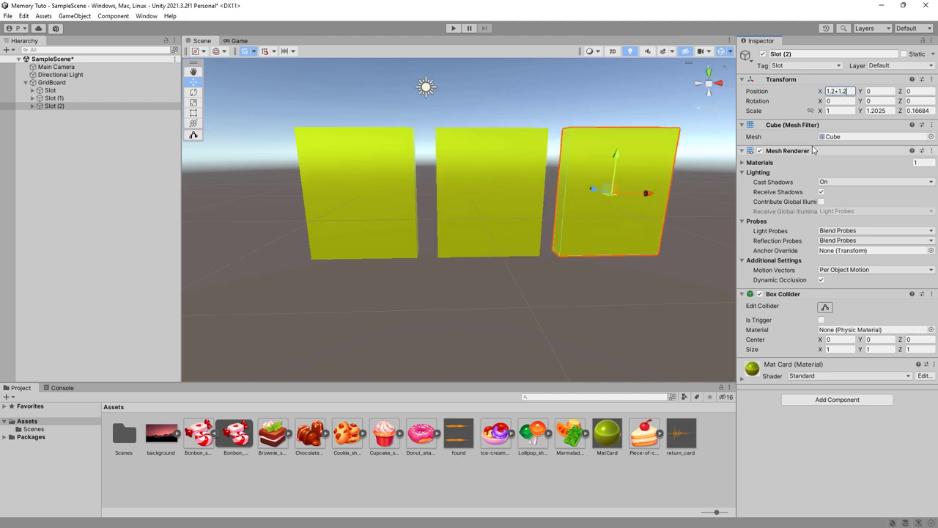
key(Return)
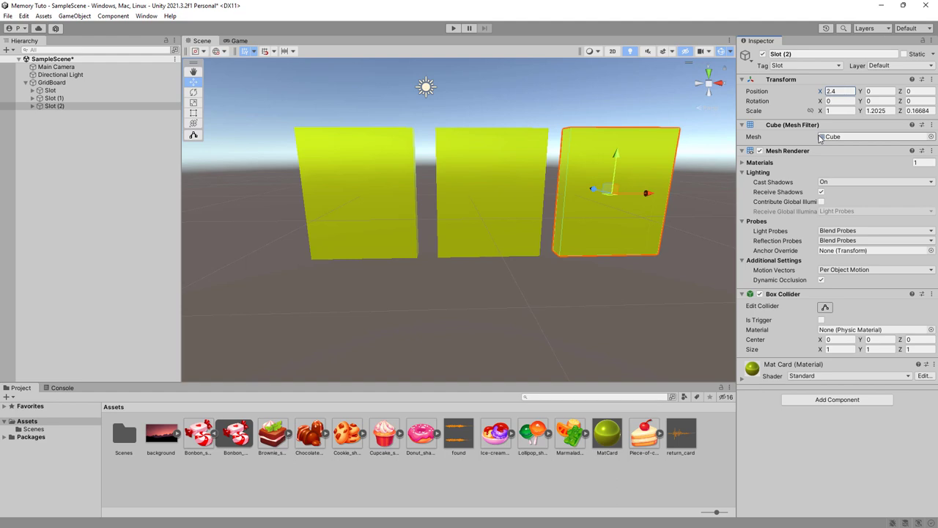
Duplicate Slot (2) and place Slot (3) at Position X 3.6.
click(57, 108)
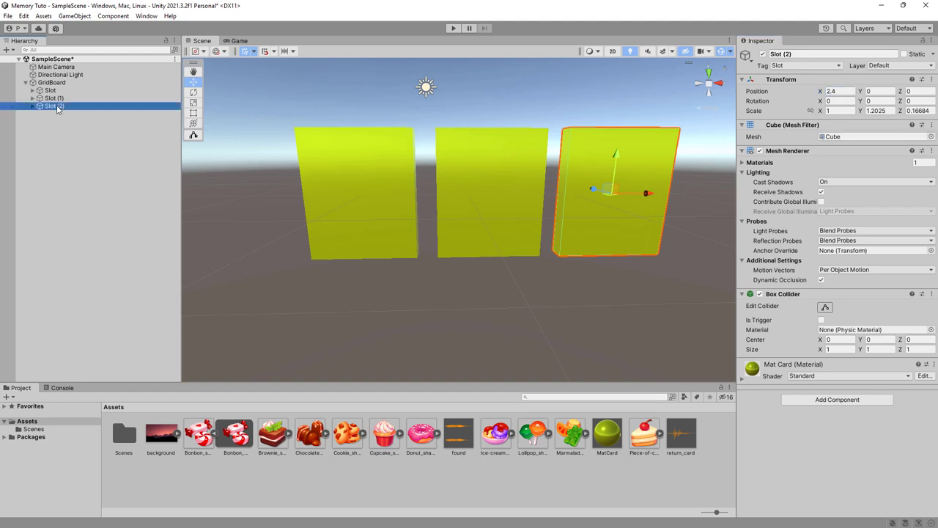
key(ctrl+d)
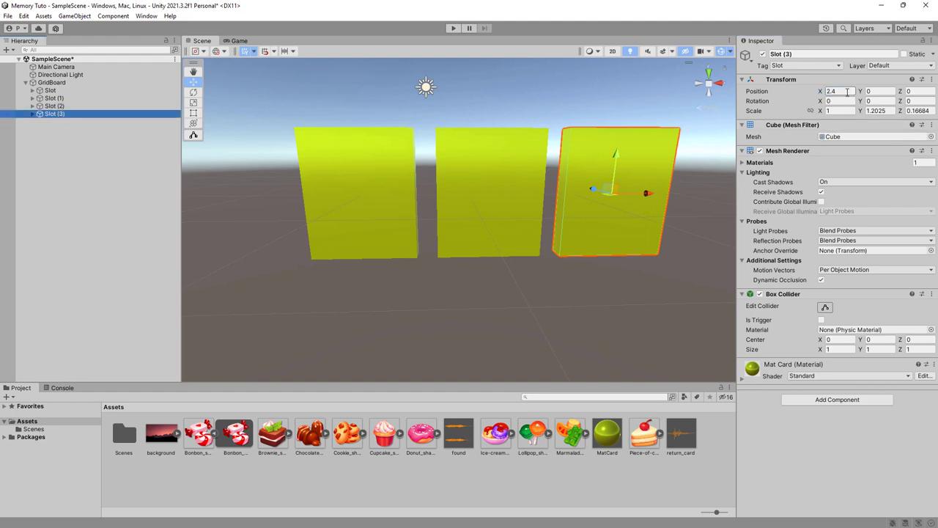
click(847, 92)
text(+)
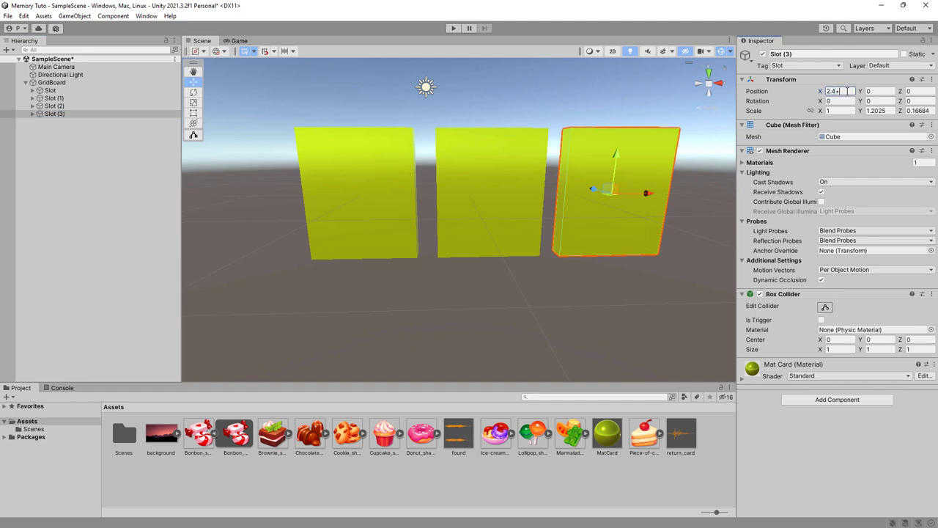
text(1.2)
key(Return)
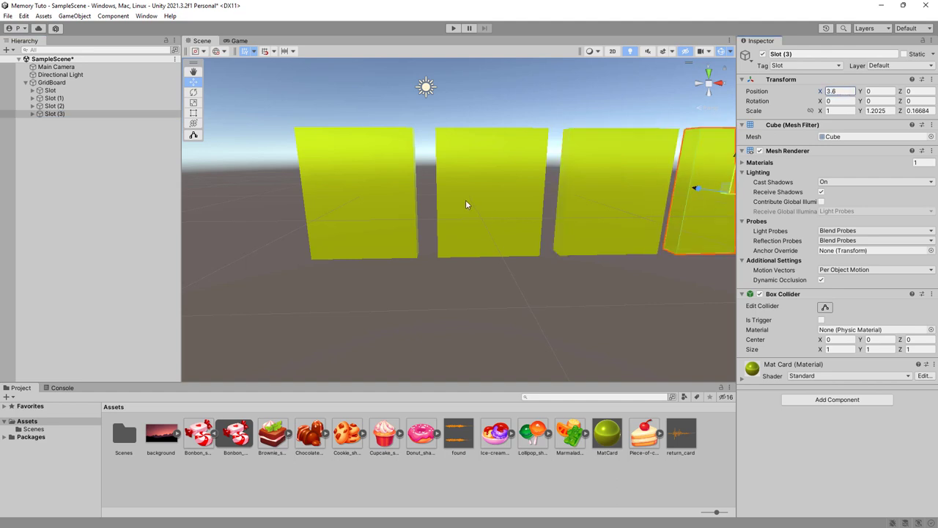
Duplicate Slot (3) and place Slot (4) at Position X 4.8.
scroll(466, 205, down, 3)
middle_drag(544, 210, 502, 212)
click(72, 115)
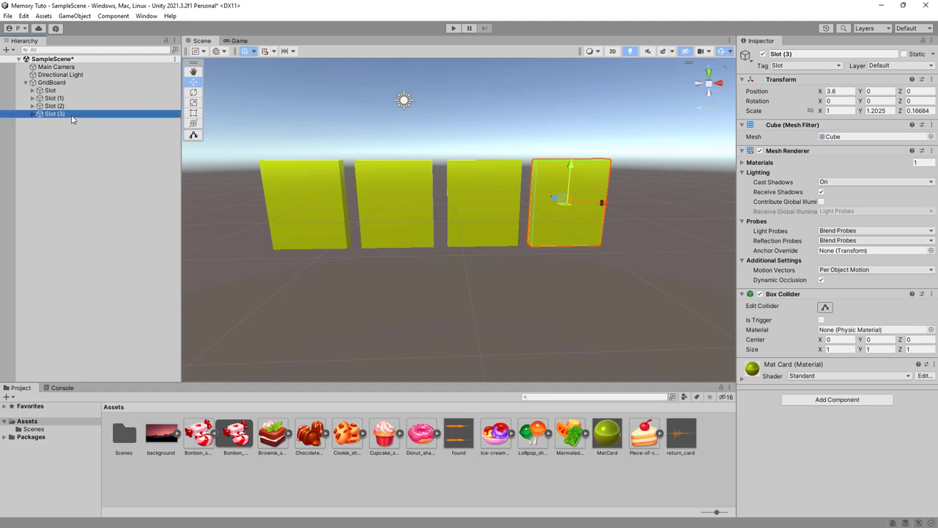
key(ctrl+d)
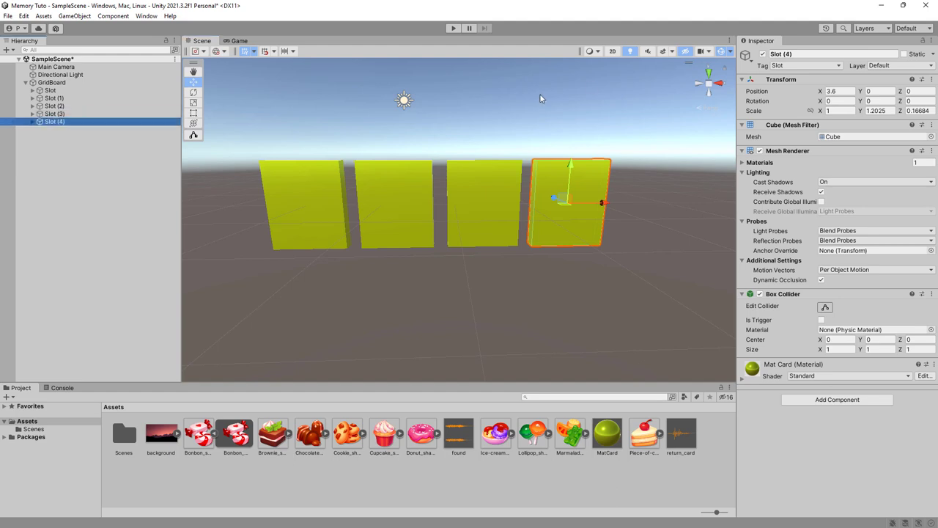
click(843, 93)
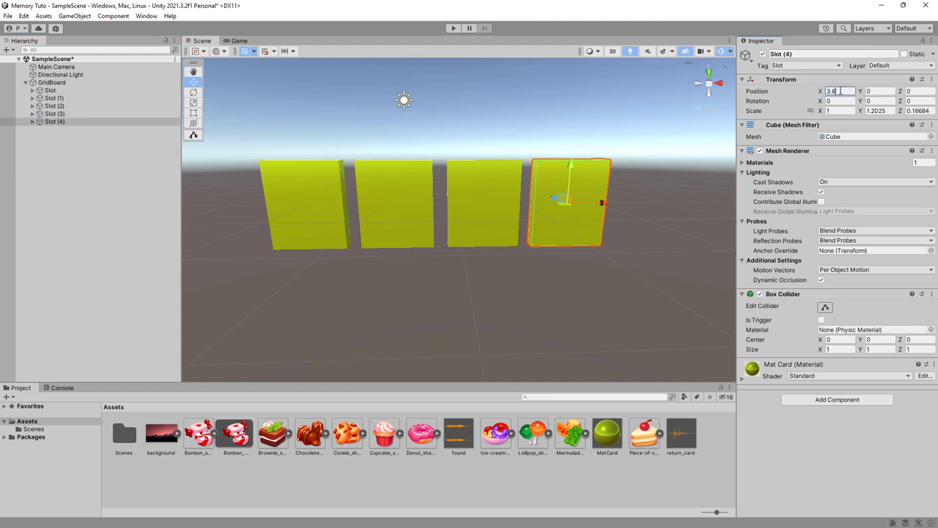
text(+1.2)
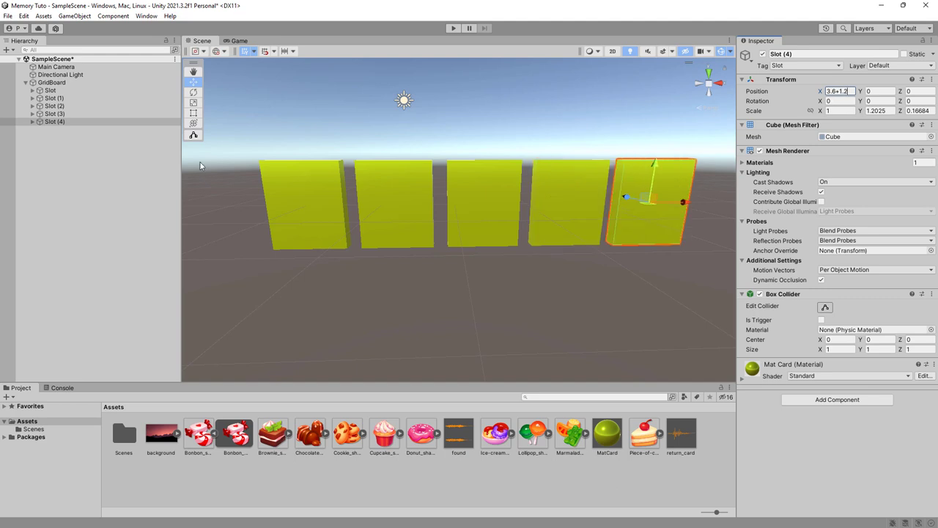
key(Return)
Select all five cards, Slot through Slot (4).
scroll(344, 192, up, 2)
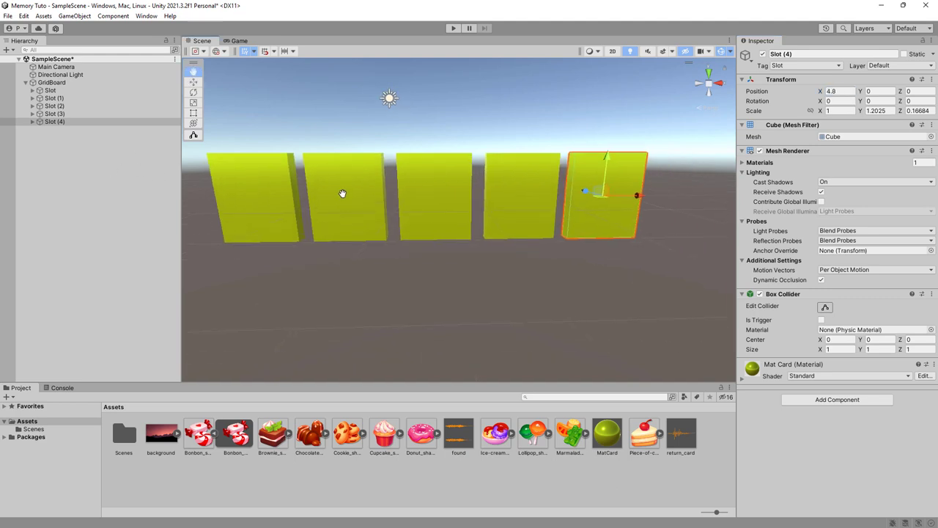
click(60, 90)
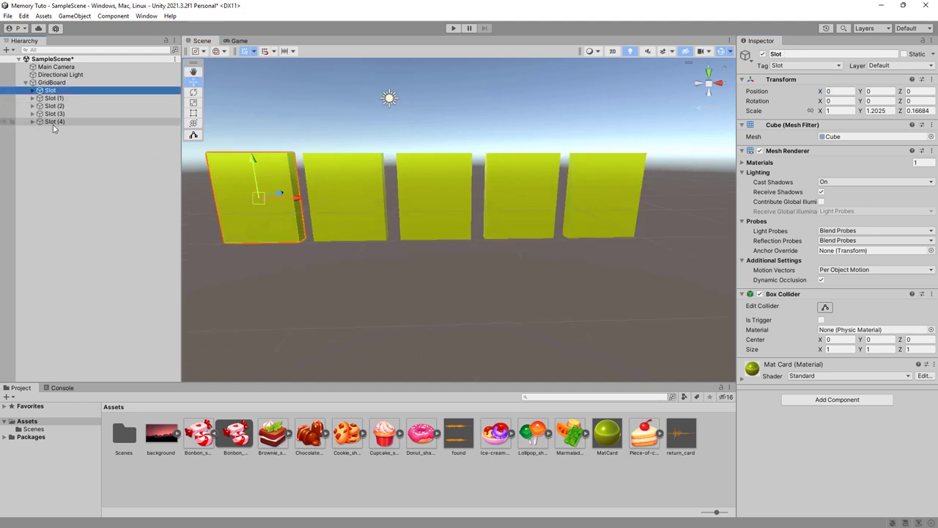
shift+click(53, 121)
Duplicate the five-card row and set the copies' Position Y to 1.4.
key(ctrl+d)
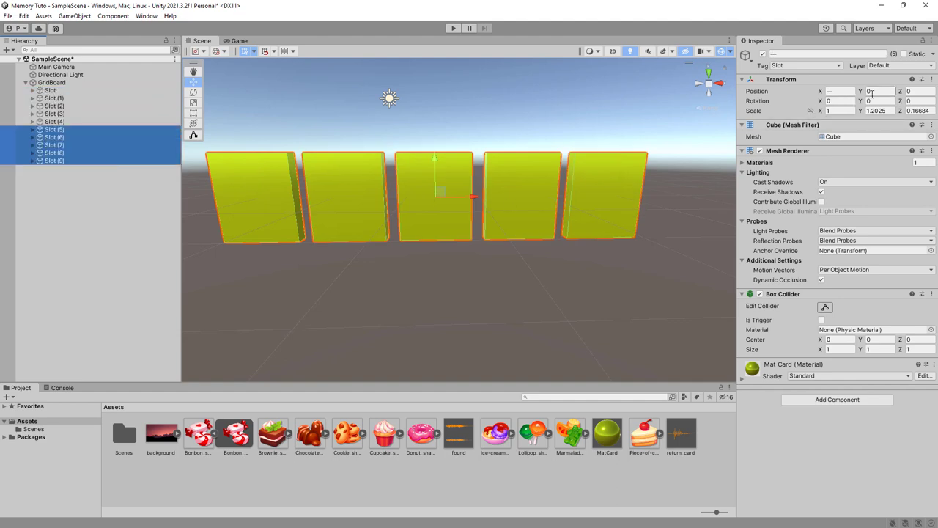
click(869, 91)
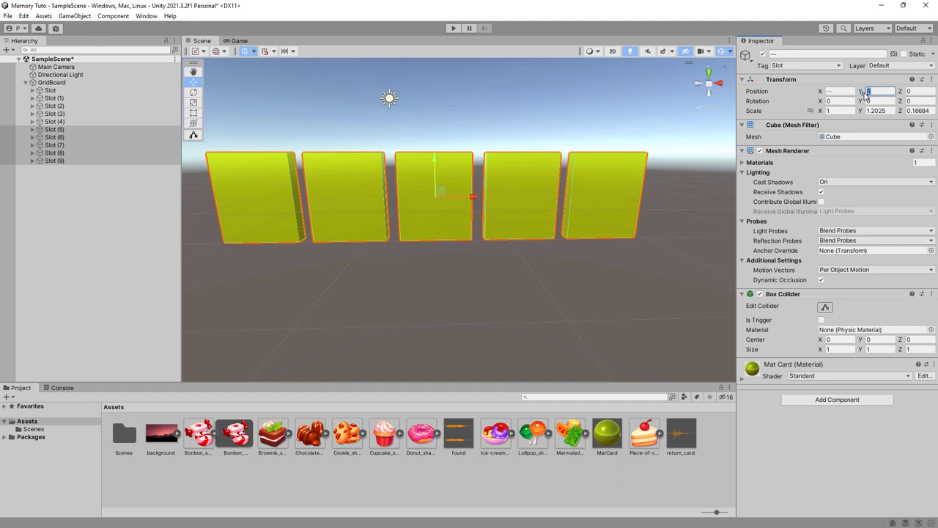
text(1.2)
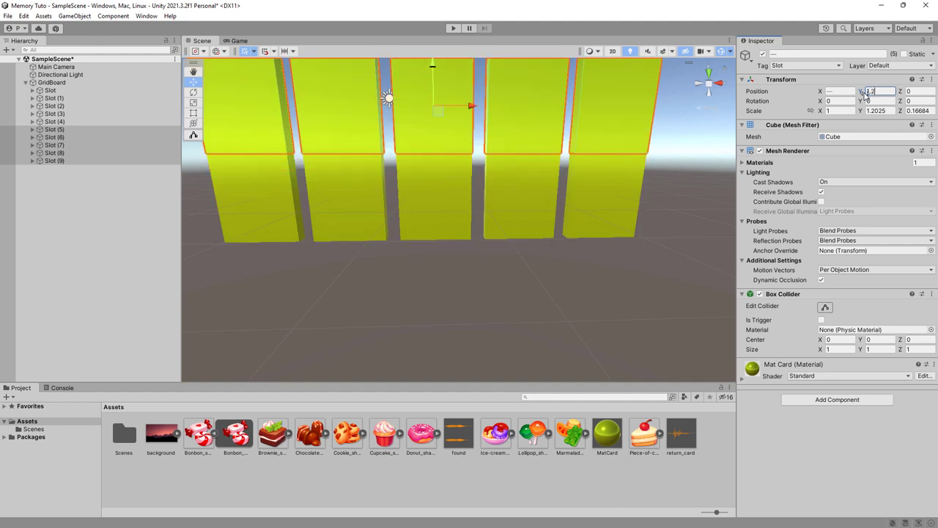
key(BackSpace)
text(4)
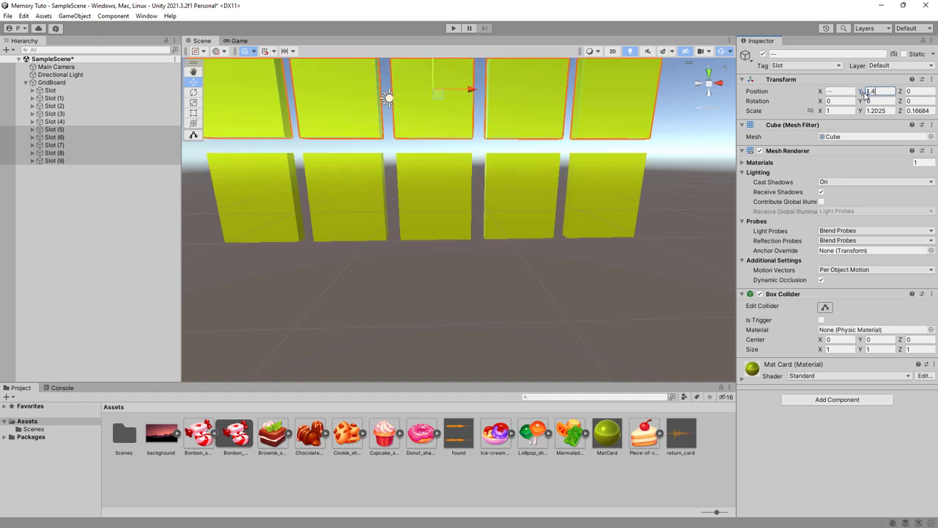
Switch the Scene view to an orthographic front-on view centered on the card rows.
click(709, 114)
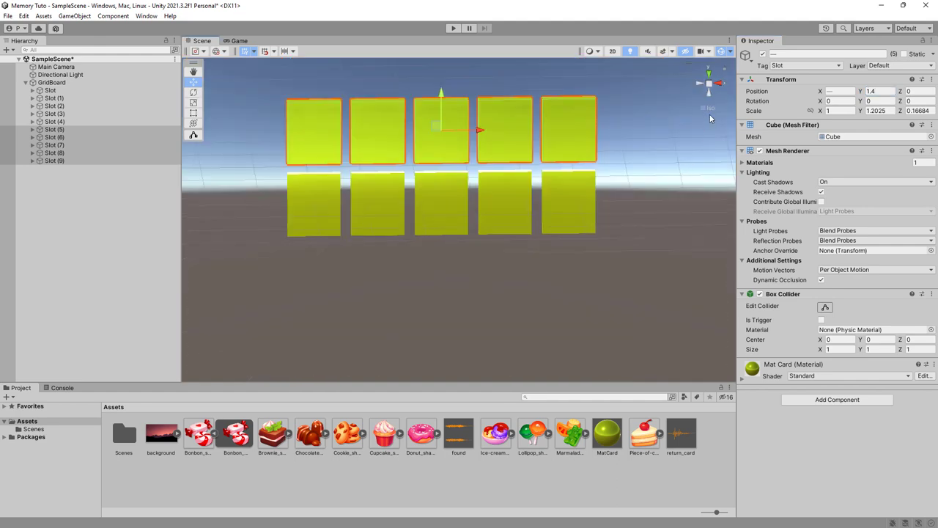
click(722, 85)
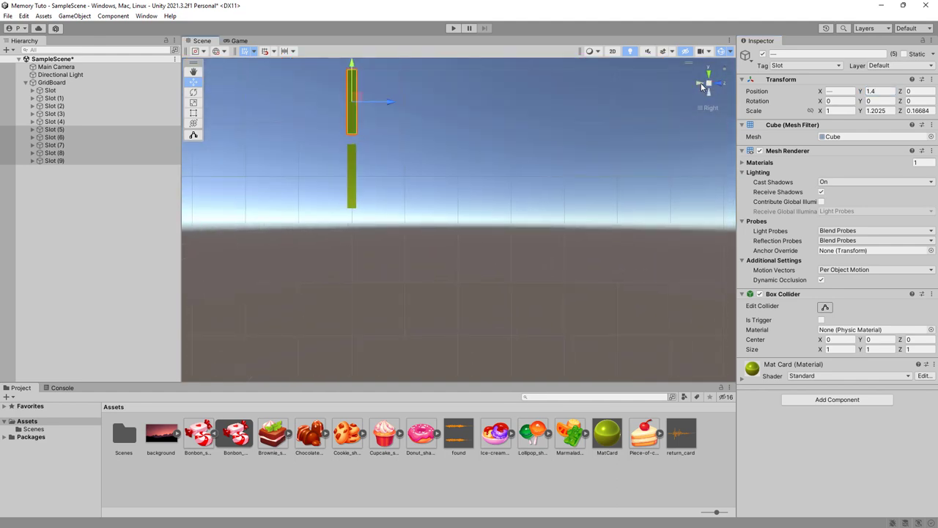
click(699, 102)
middle_drag(646, 129, 635, 246)
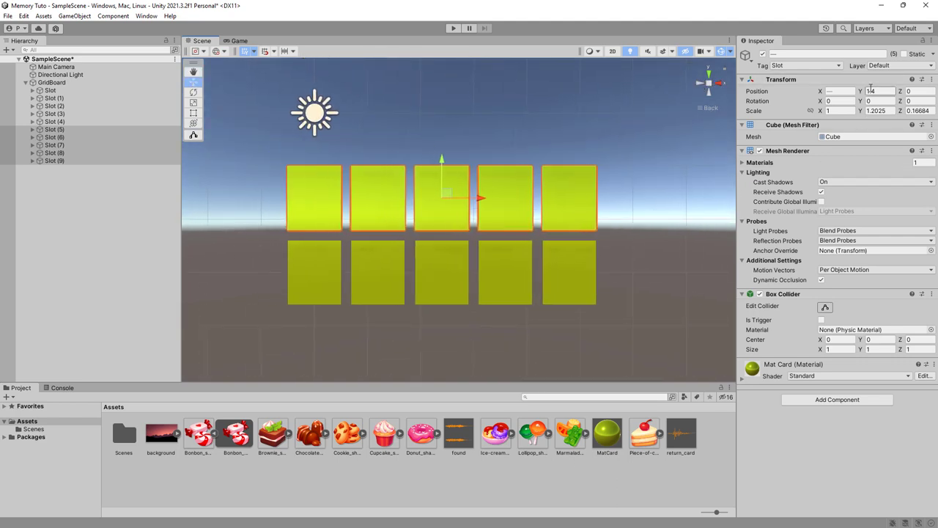
Re-enter Y 1.4 for the upper row, then select Slot (5) alone.
click(871, 90)
text(1.2)
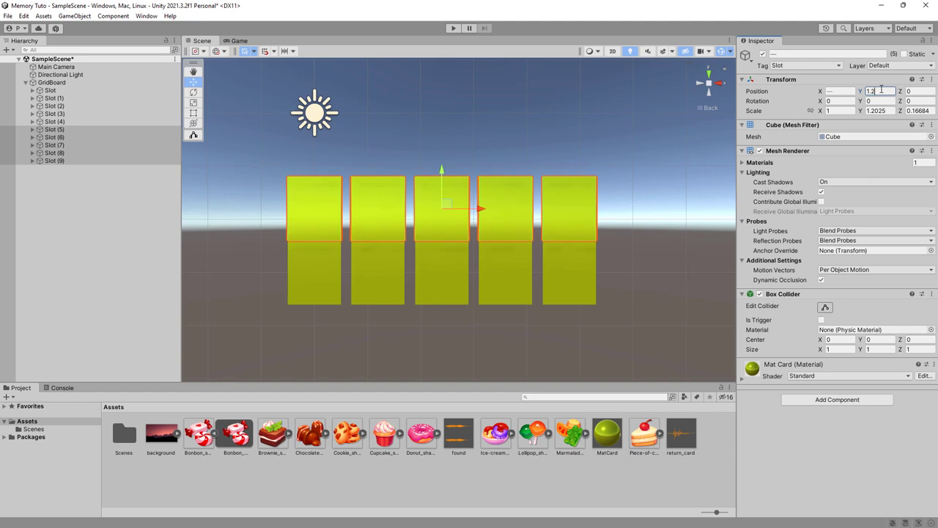
key(BackSpace)
text(3)
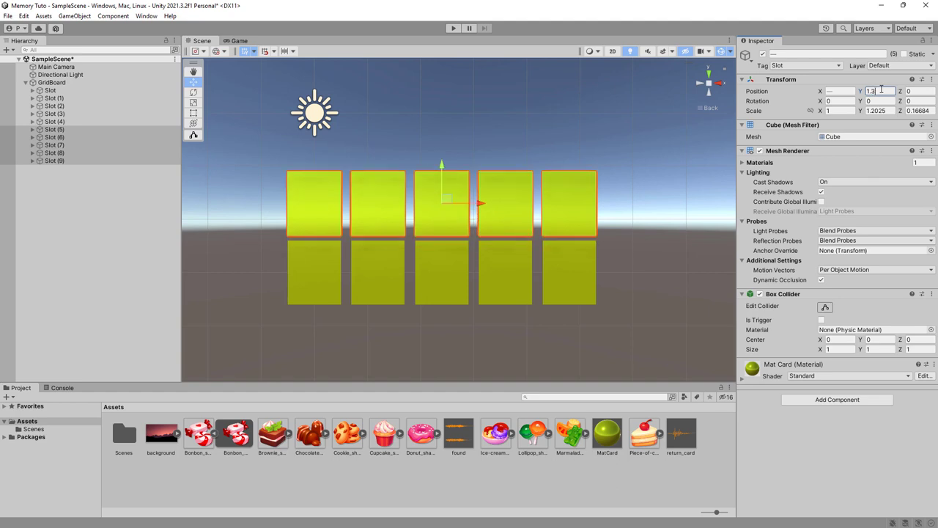
key(BackSpace)
text(4)
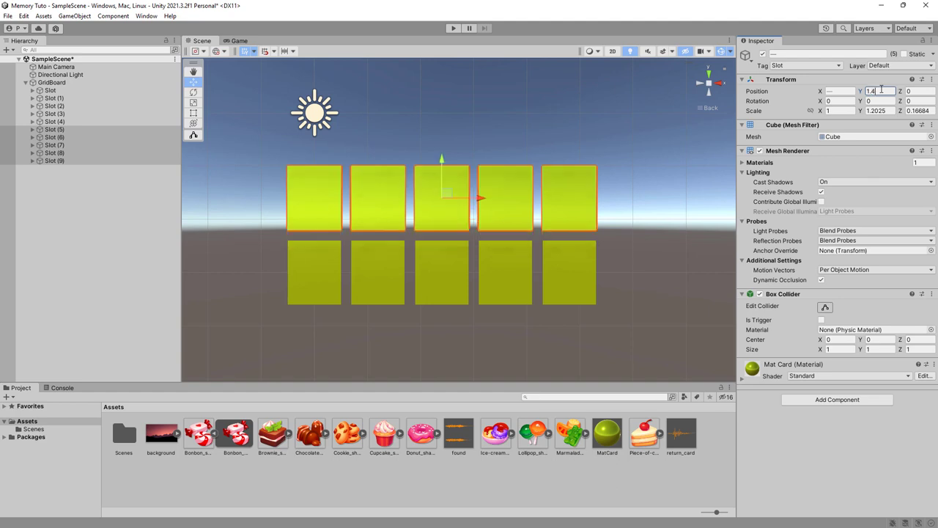
click(273, 291)
click(54, 129)
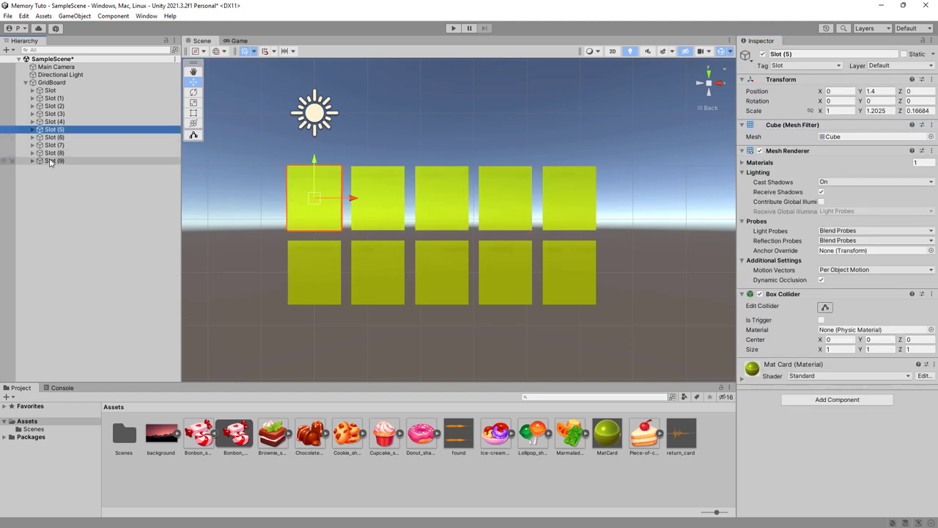
Duplicate Slot (5)–(9) into a third row at Y 2.8 (1.4+1.4).
shift+click(50, 161)
key(ctrl+d)
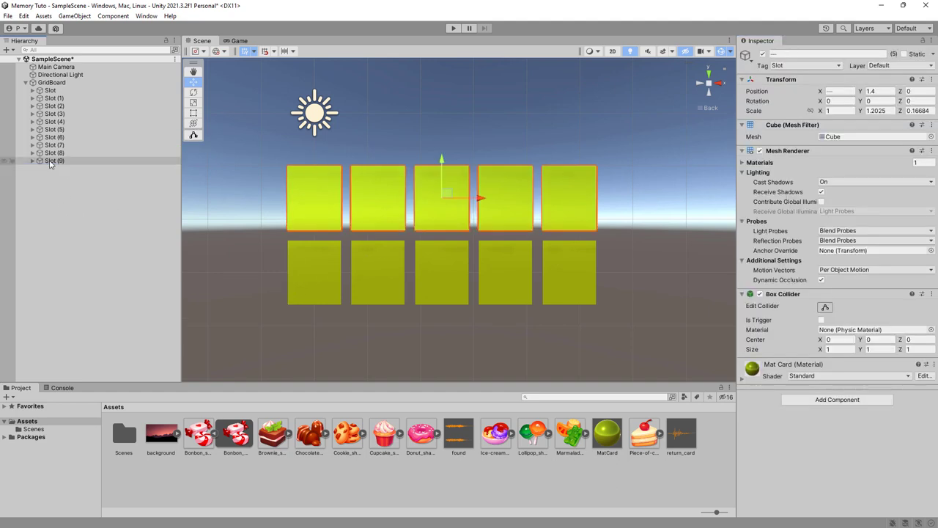
click(883, 91)
text(+)
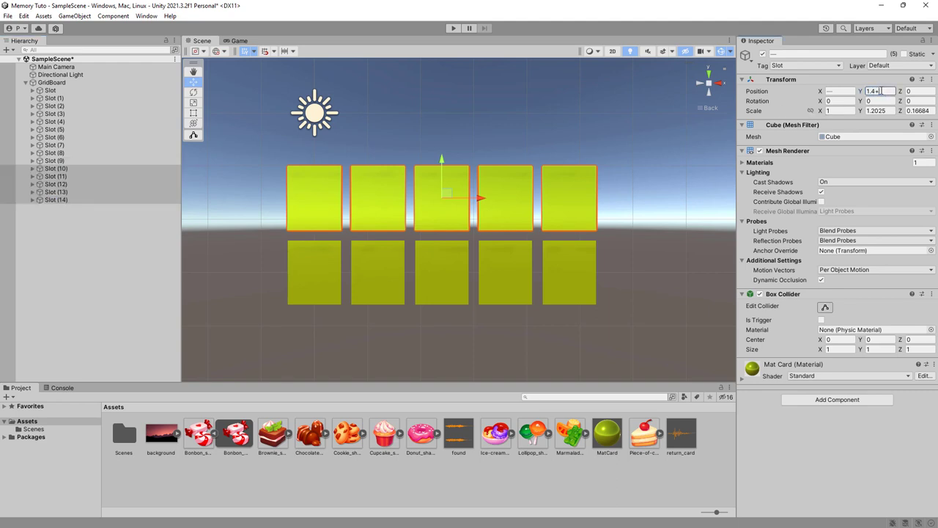
text(1.4)
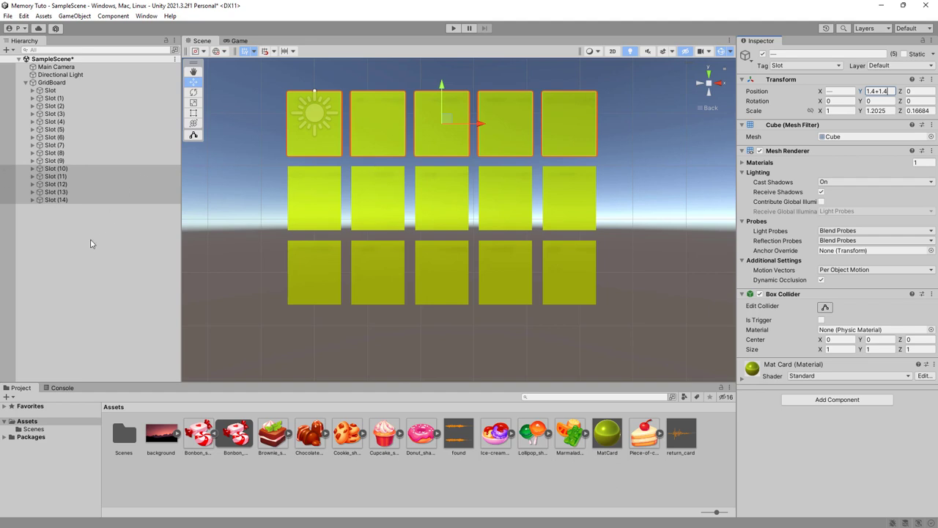
click(63, 245)
Duplicate Slot (10)–(14) into a fourth row at Y 4.2.
click(55, 168)
shift+click(52, 201)
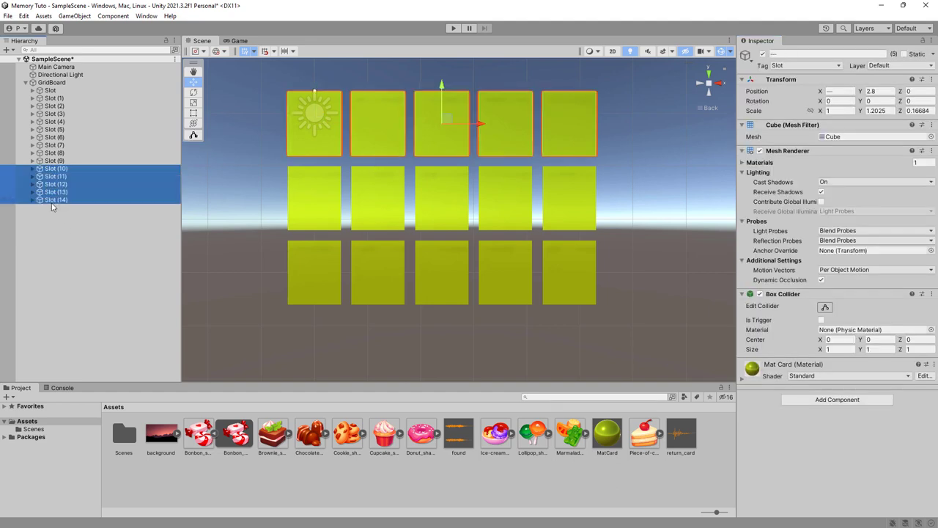
key(ctrl+d)
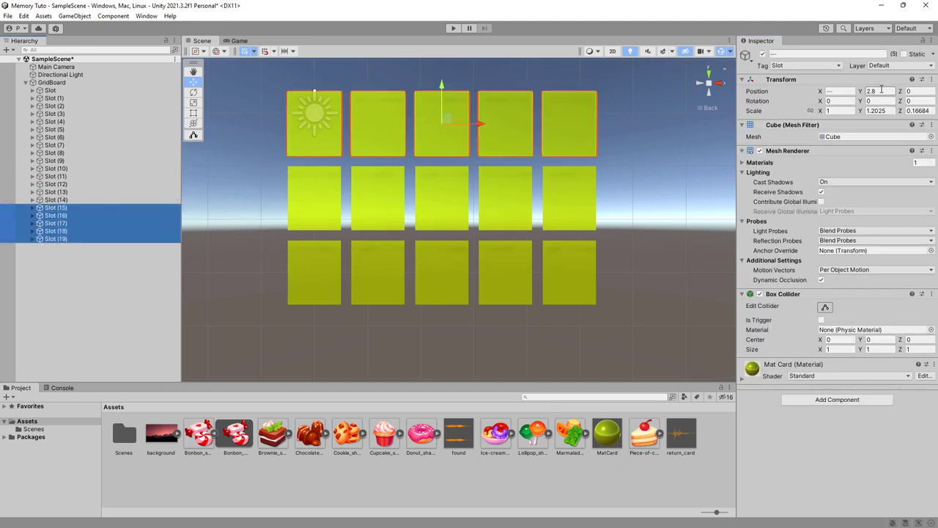
click(882, 91)
click(882, 90)
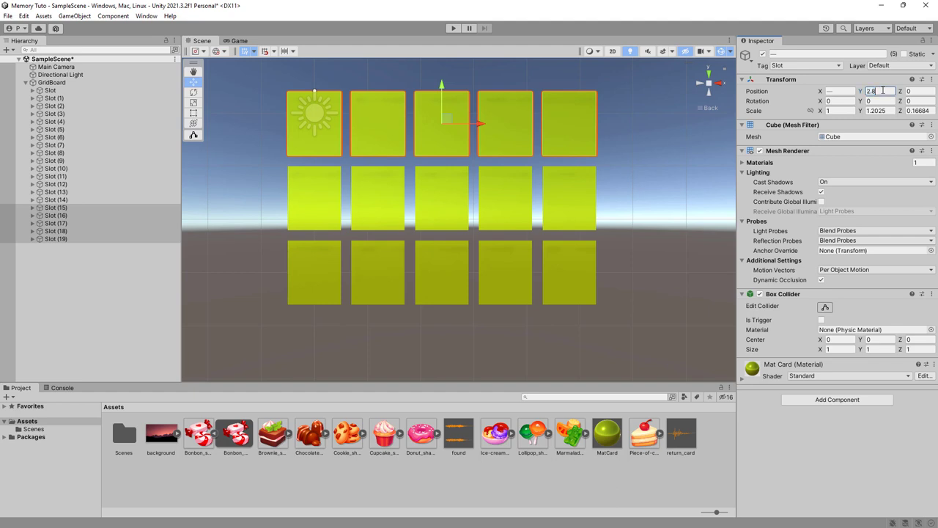
text(+)
key(Return)
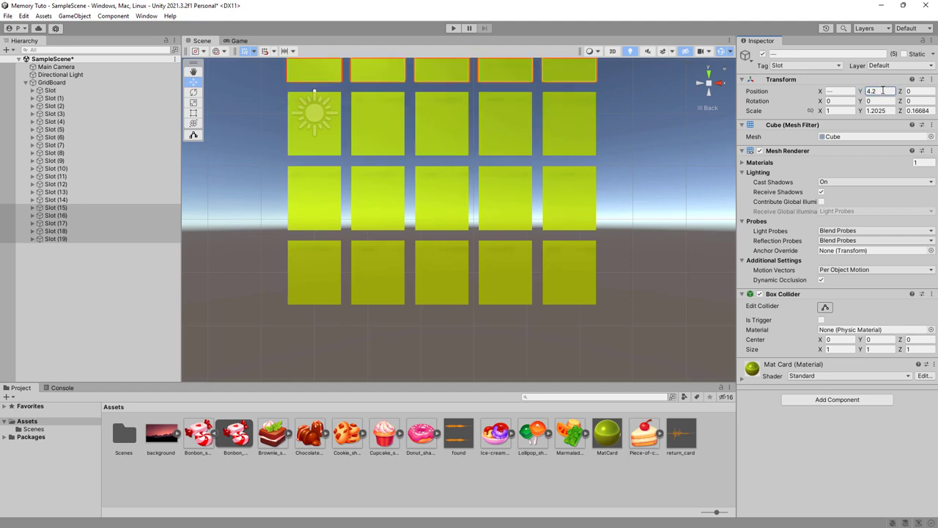
scroll(599, 279, down, 2)
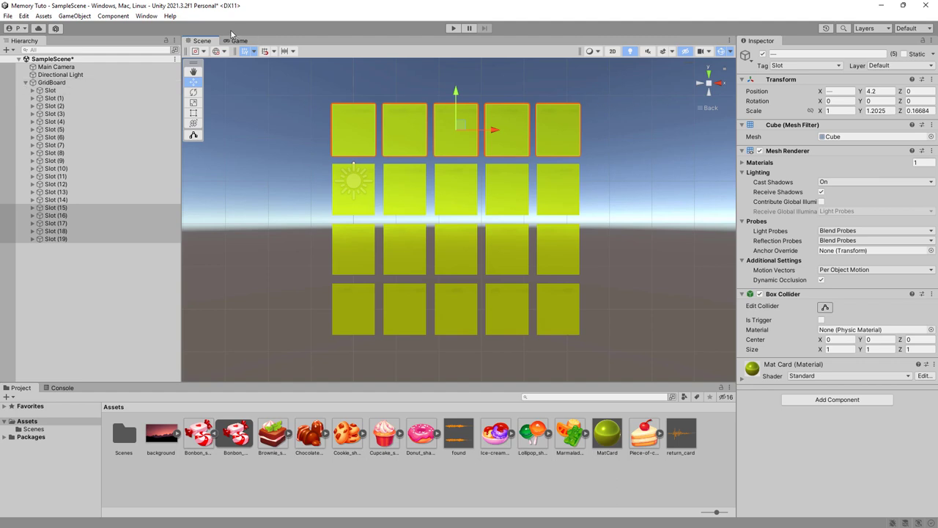
Dock the Game view beside the Scene view, widen it, and keep Full HD (1920x1080).
drag(239, 40, 600, 236)
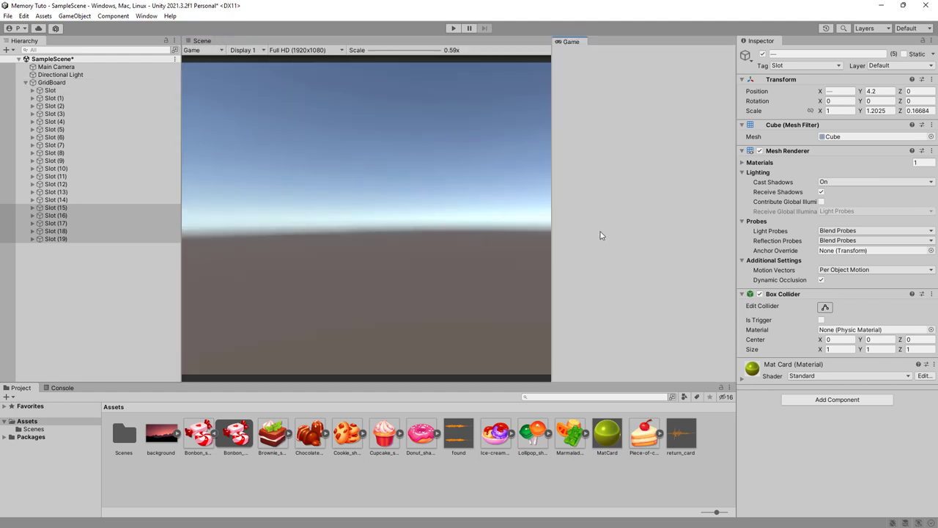
drag(554, 261, 470, 261)
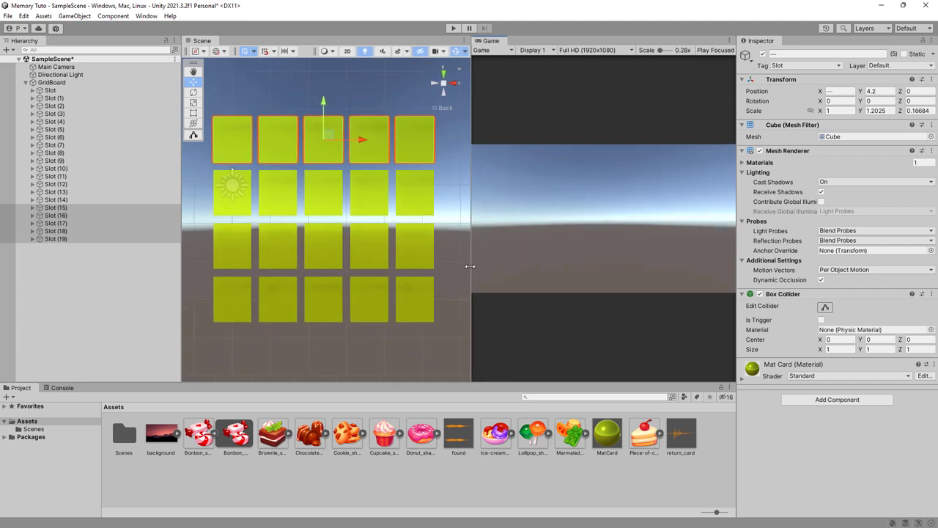
click(572, 51)
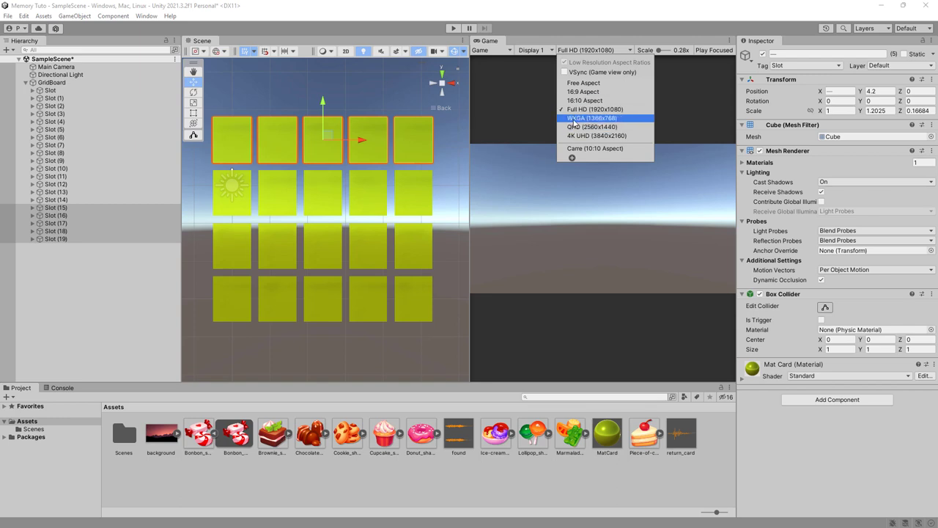
click(596, 111)
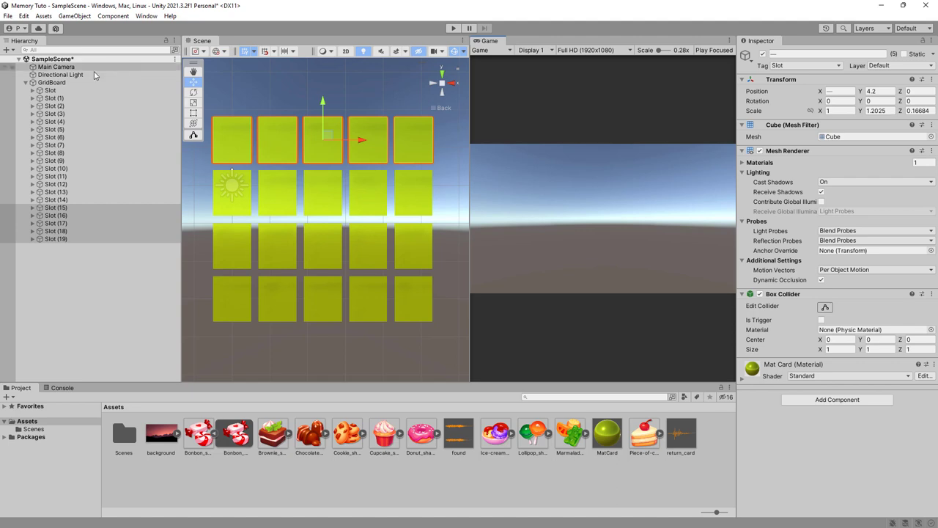
Move the Main Camera back, up and right to about X 2.33, Y 2.11, Z -15.18.
double_click(56, 67)
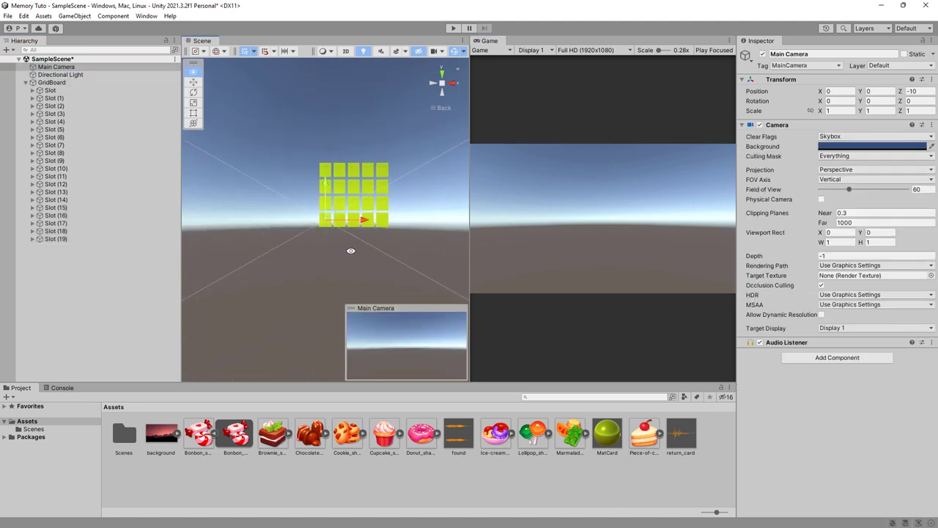
alt+drag(253, 240, 153, 248)
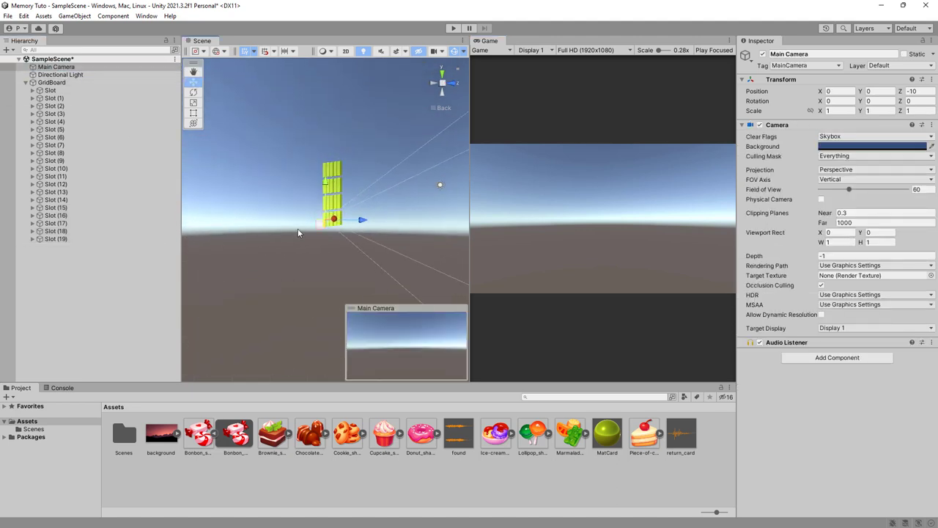
drag(360, 220, 302, 232)
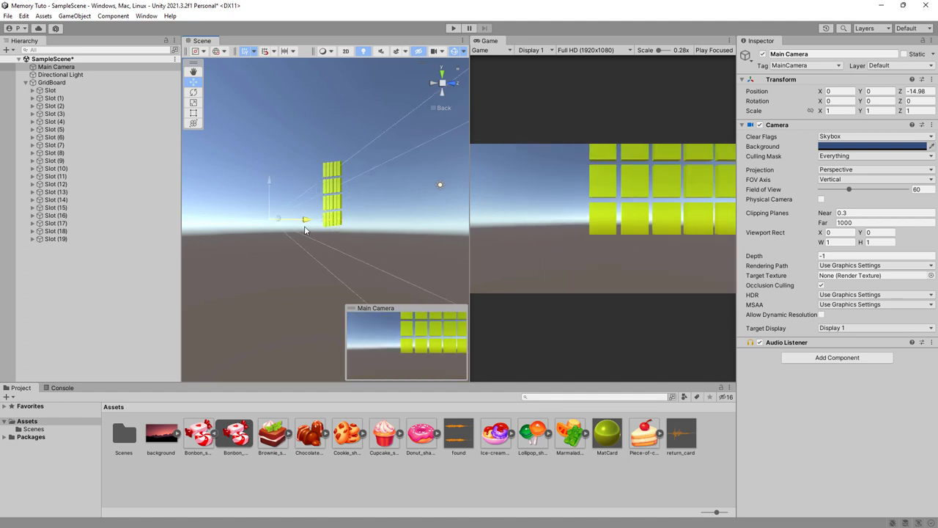
drag(267, 192, 267, 167)
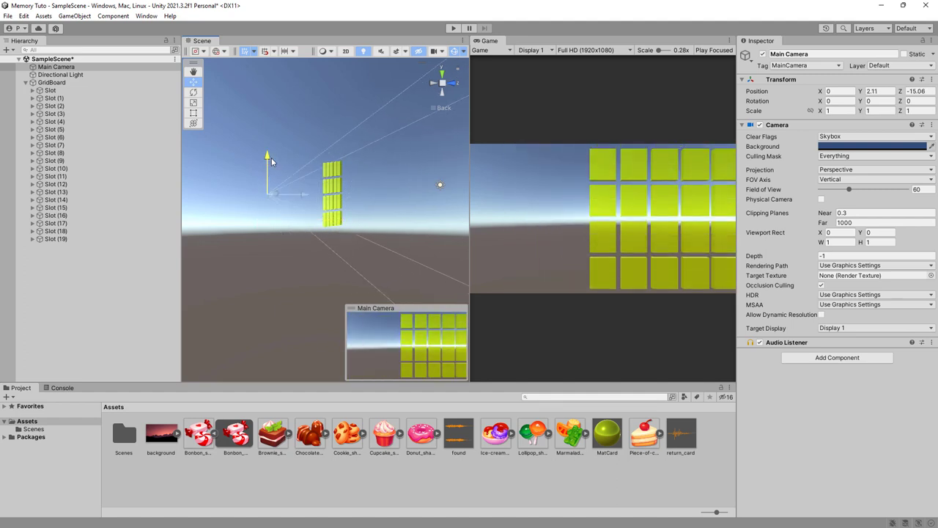
drag(297, 198, 284, 199)
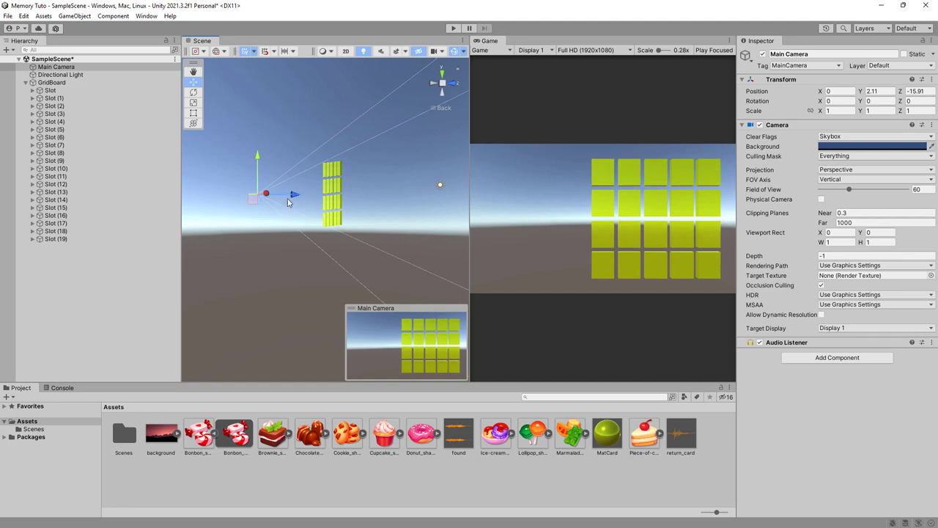
alt+drag(322, 232, 380, 204)
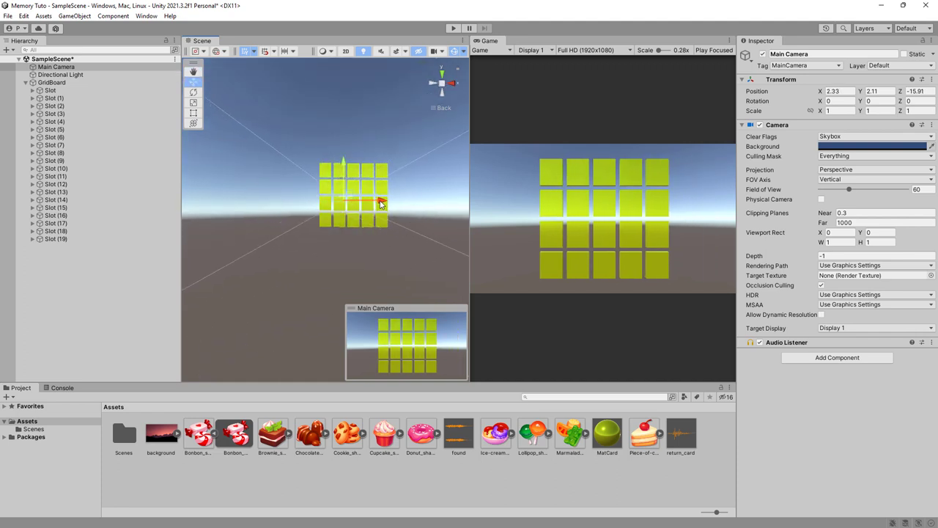
alt+drag(408, 244, 351, 235)
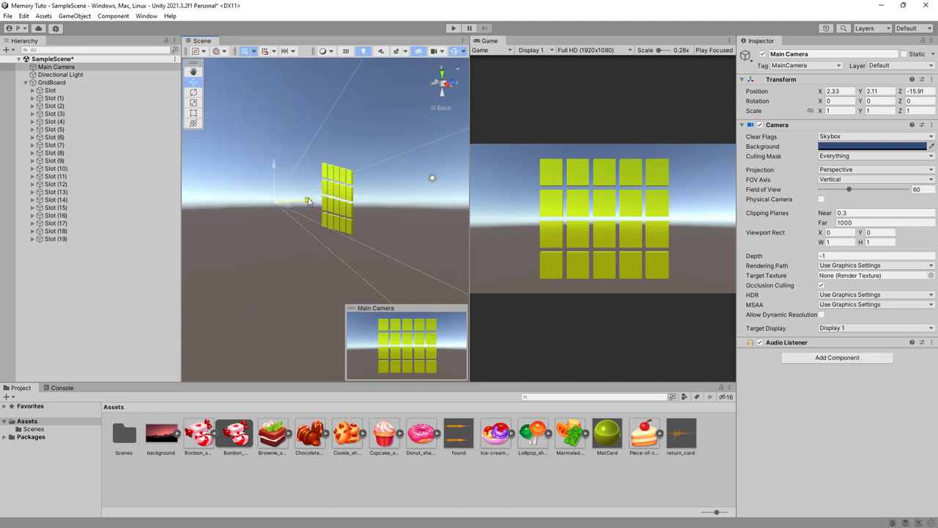
drag(309, 200, 317, 200)
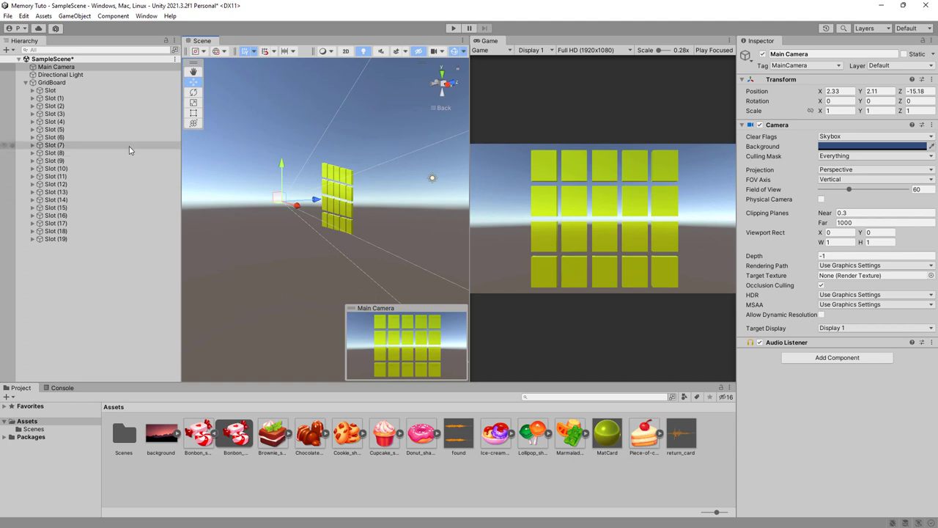
Cycle the Game view through 16:9, Free Aspect and back to Full HD, and collapse GridBoard.
click(590, 52)
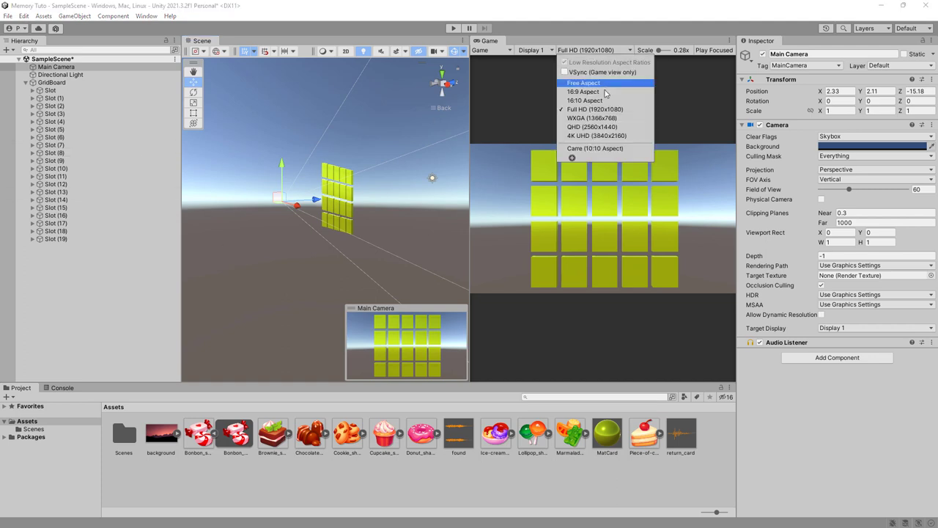
click(583, 91)
click(585, 49)
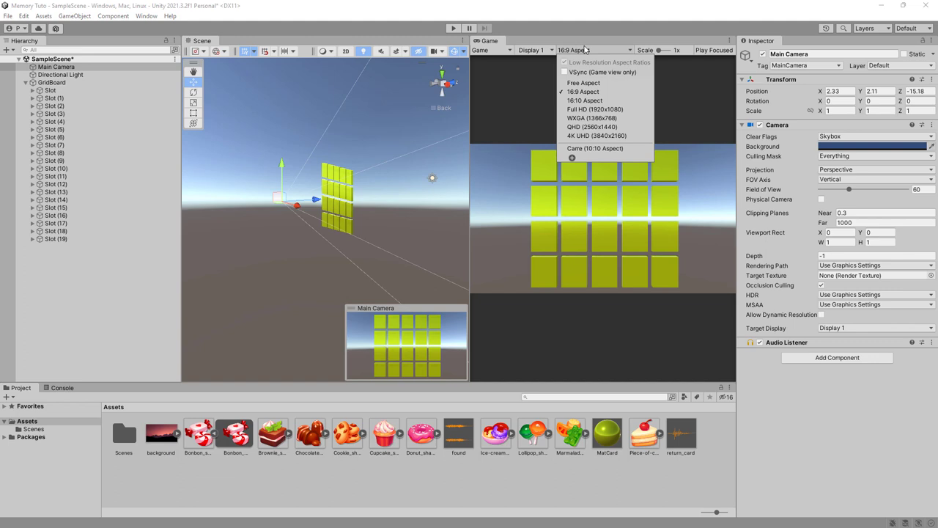
click(592, 109)
click(575, 52)
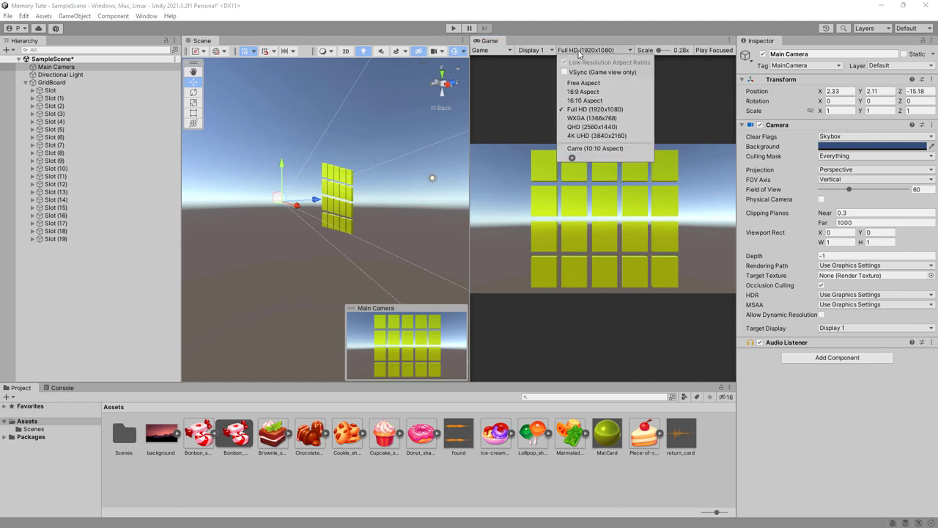
click(580, 84)
click(579, 51)
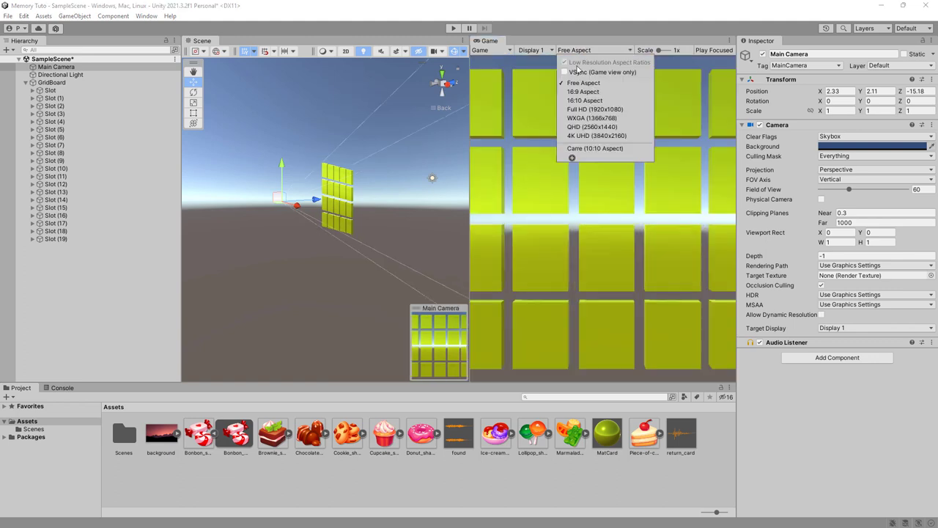
click(591, 90)
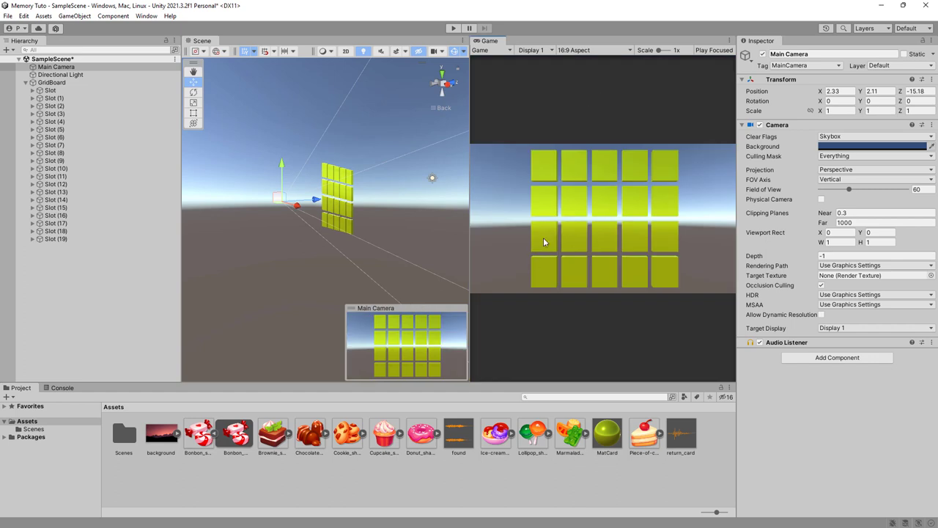
click(586, 51)
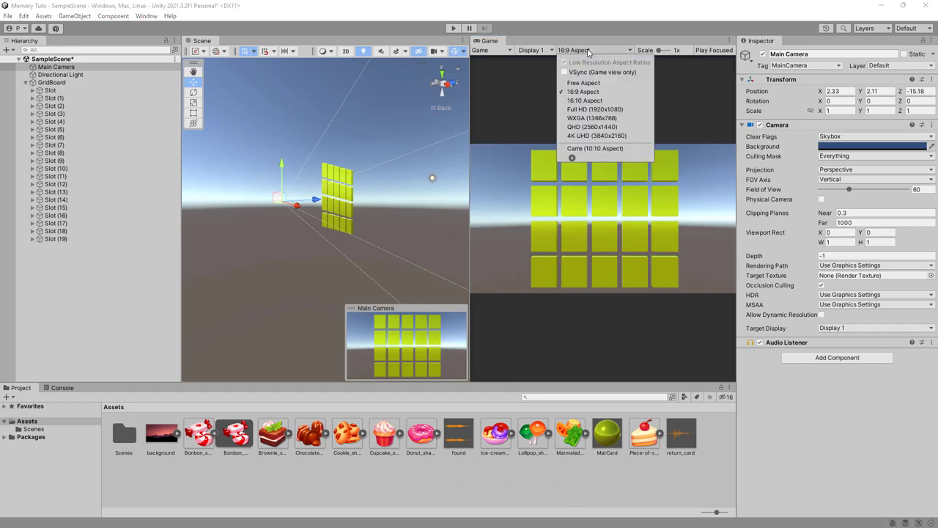
click(595, 110)
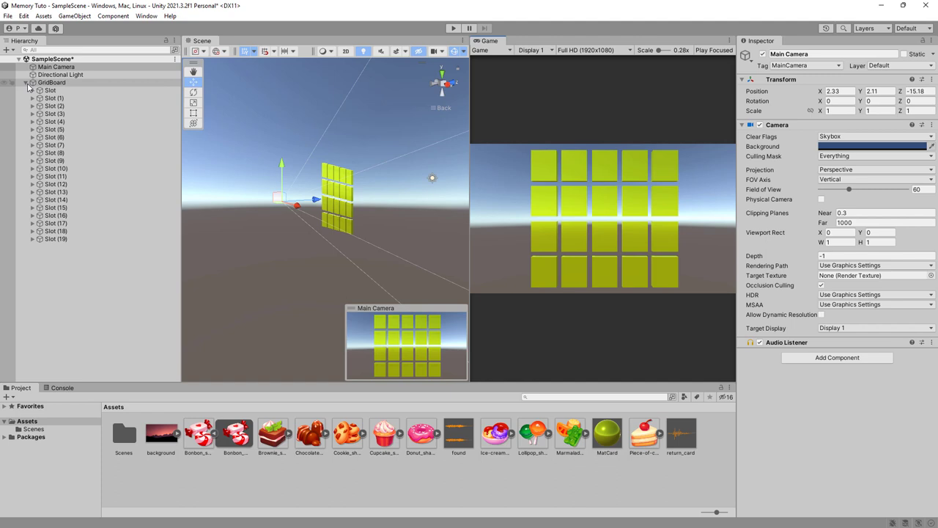
click(27, 83)
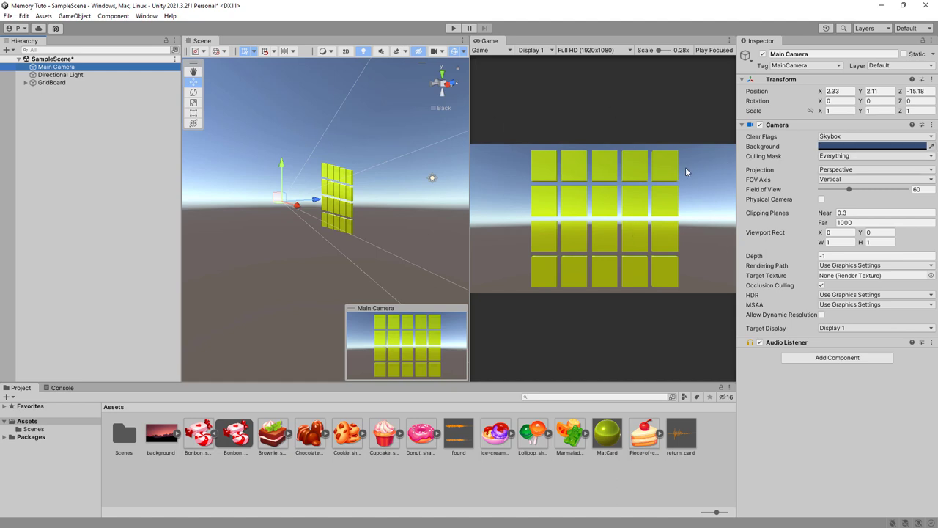
click(834, 137)
Give the Main Camera a solid dark green (1F6800) background, then deselect it.
click(839, 157)
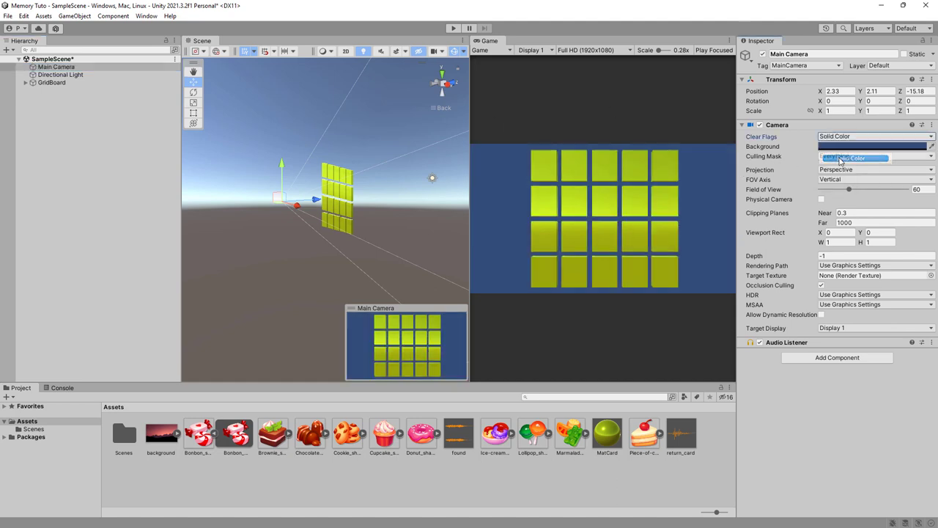
click(840, 146)
click(867, 177)
mouse_move(882, 220)
mouse_down()
mouse_move(851, 211)
mouse_move(911, 234)
mouse_up()
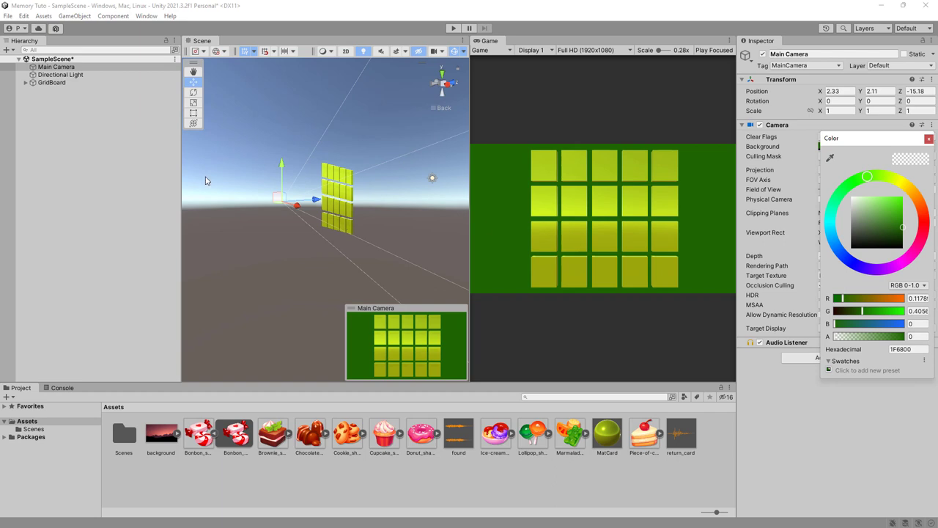
click(65, 151)
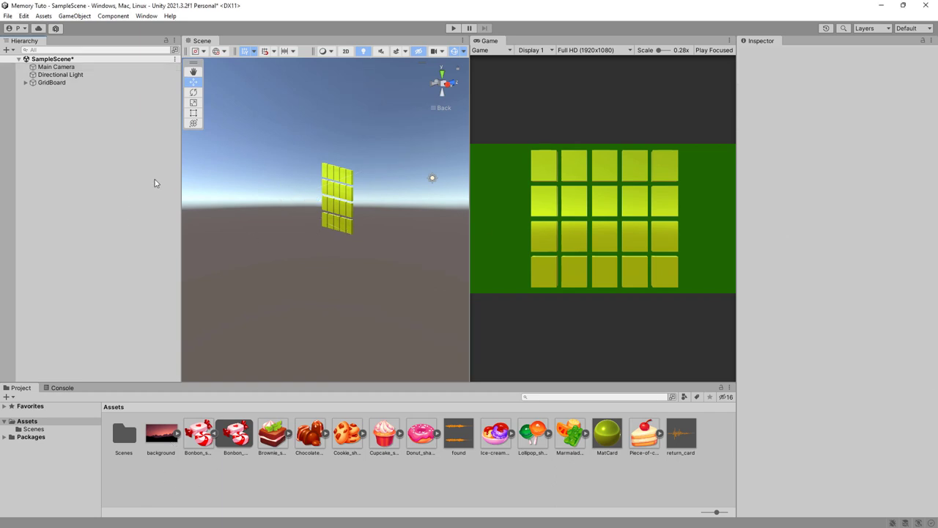
Add a new Canvas to the scene.
click(6, 51)
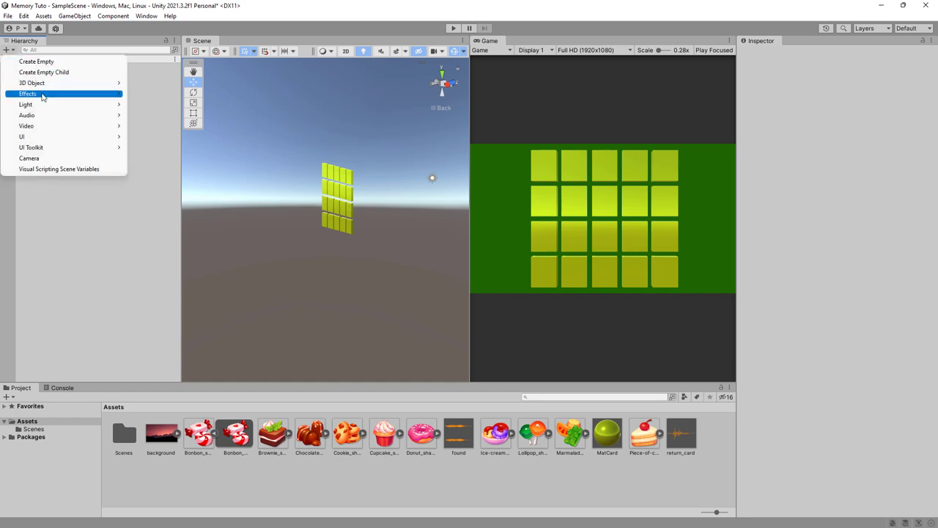
mouse_move(98, 142)
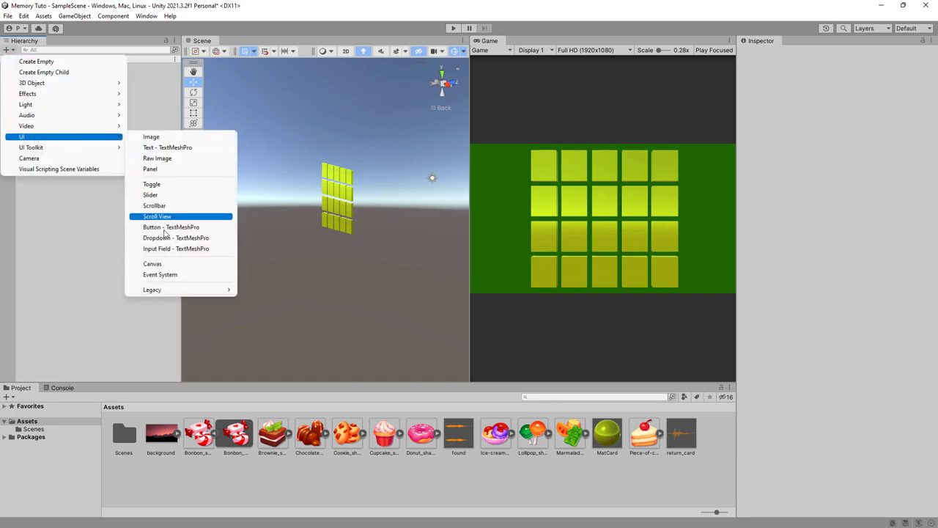
click(152, 264)
click(82, 112)
Add a UI Image as a child of the Canvas.
click(48, 91)
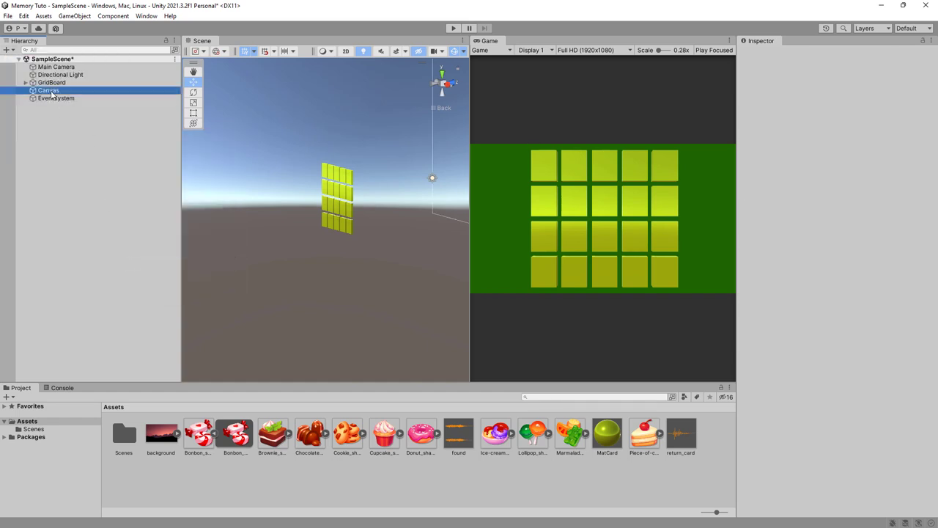
right_click(48, 90)
mouse_move(92, 287)
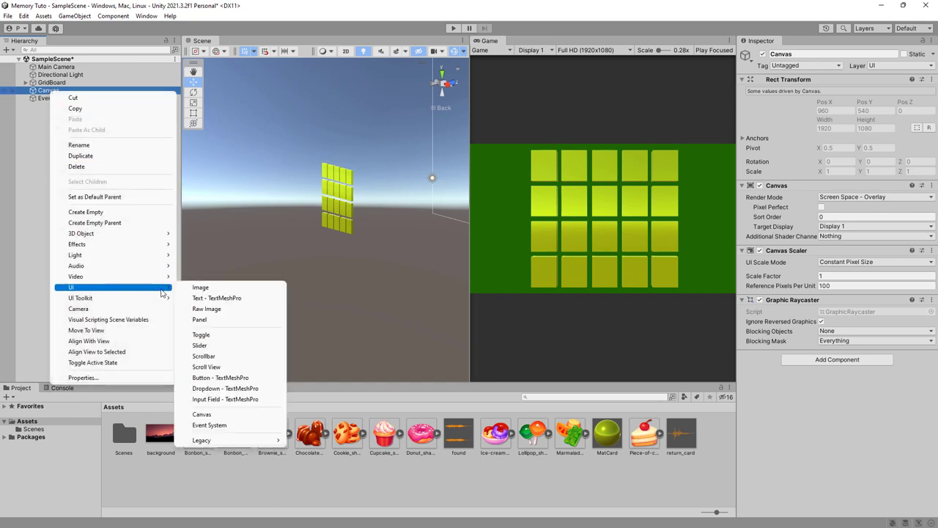
click(197, 291)
click(93, 140)
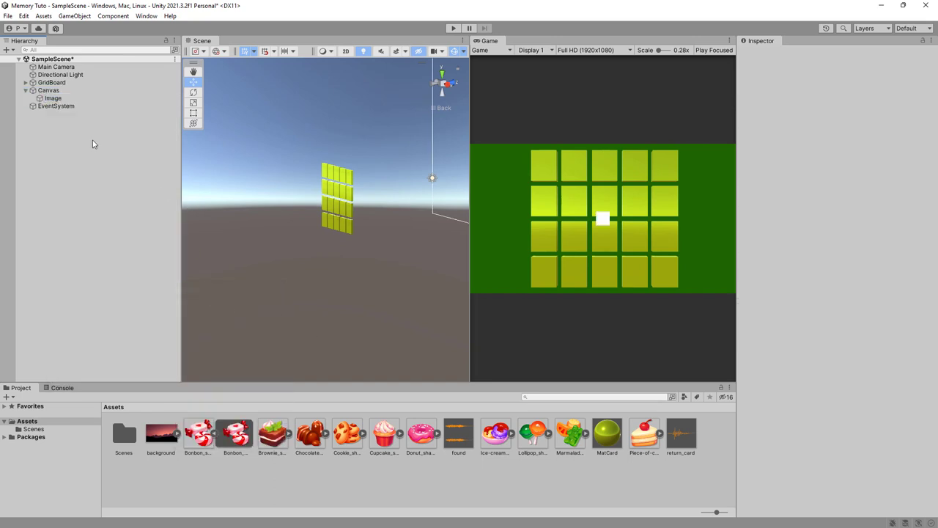
Drop the background sprite onto the Canvas, then undo it to remove the sprite object.
click(49, 90)
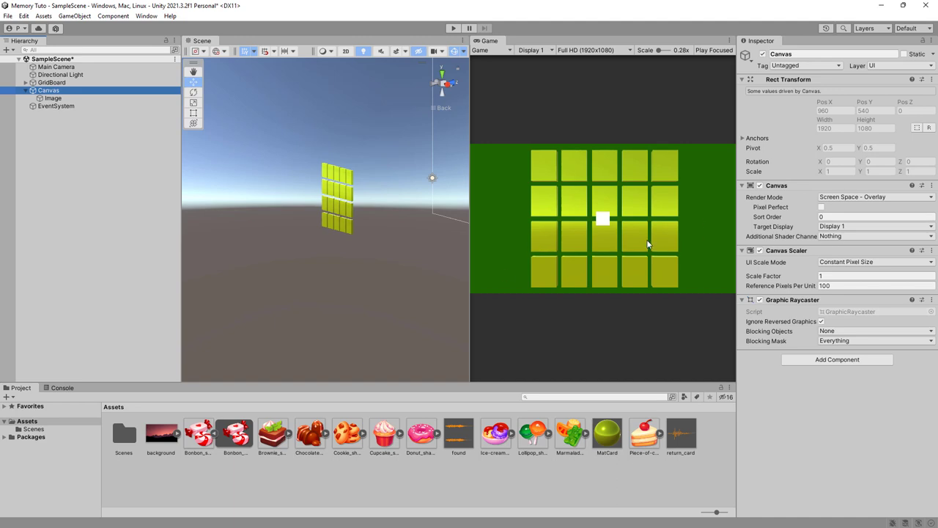
mouse_move(165, 442)
mouse_down()
mouse_move(844, 198)
mouse_move(62, 99)
mouse_up()
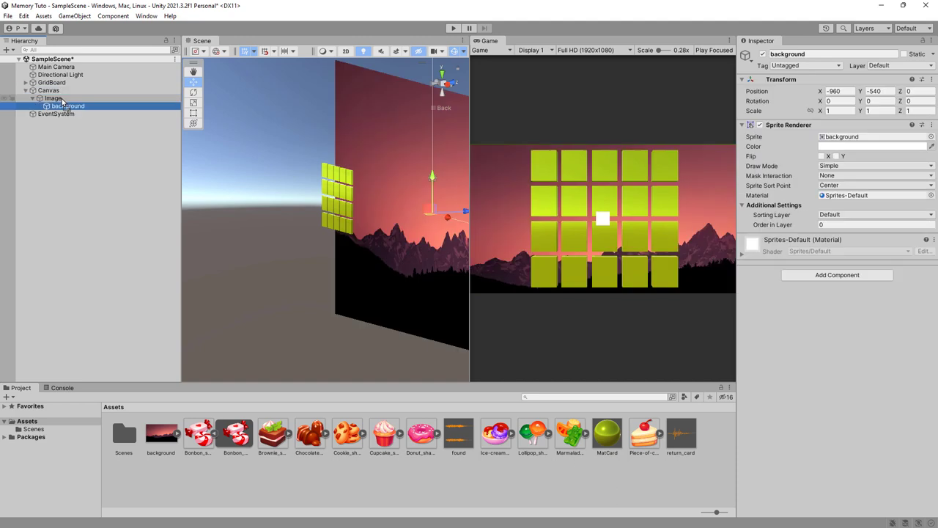
key(ctrl+z)
key(ctrl+z)
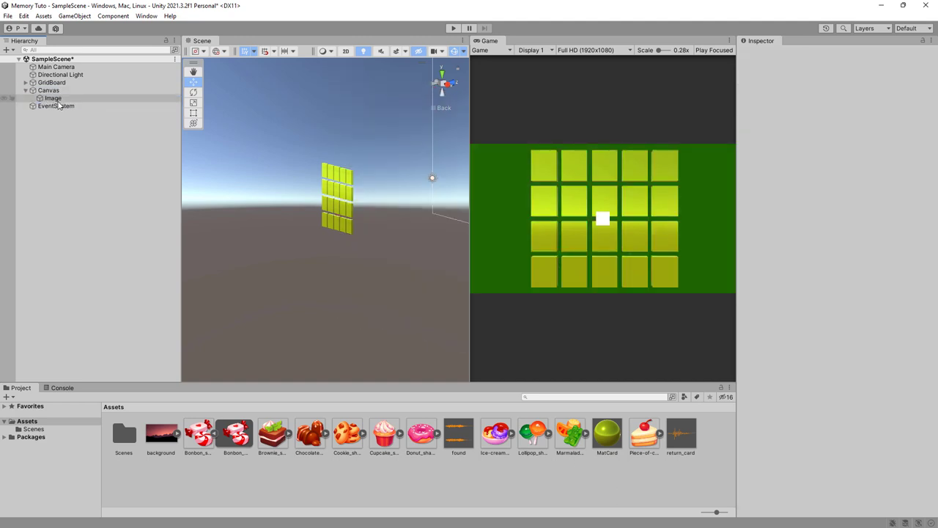
Assign the pink mountain-sunset background sprite as the Image's Source Image.
click(177, 434)
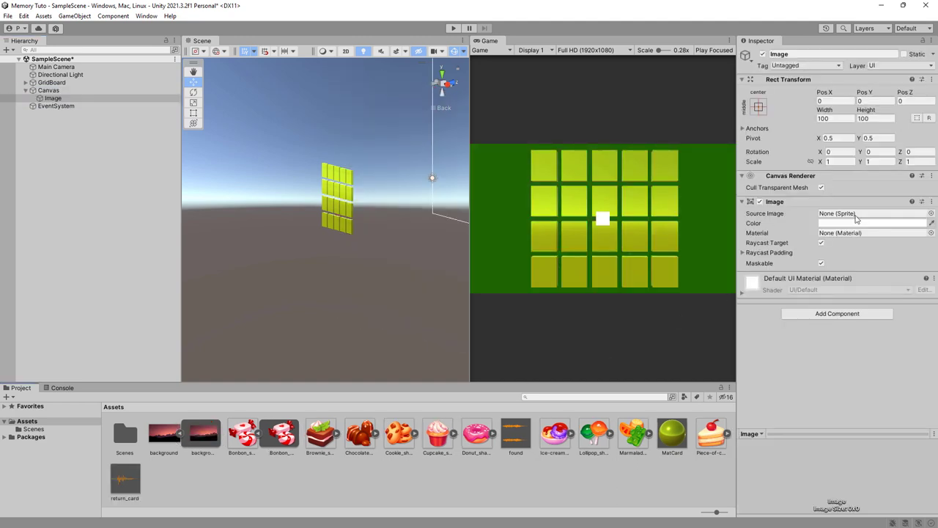
drag(172, 440, 842, 214)
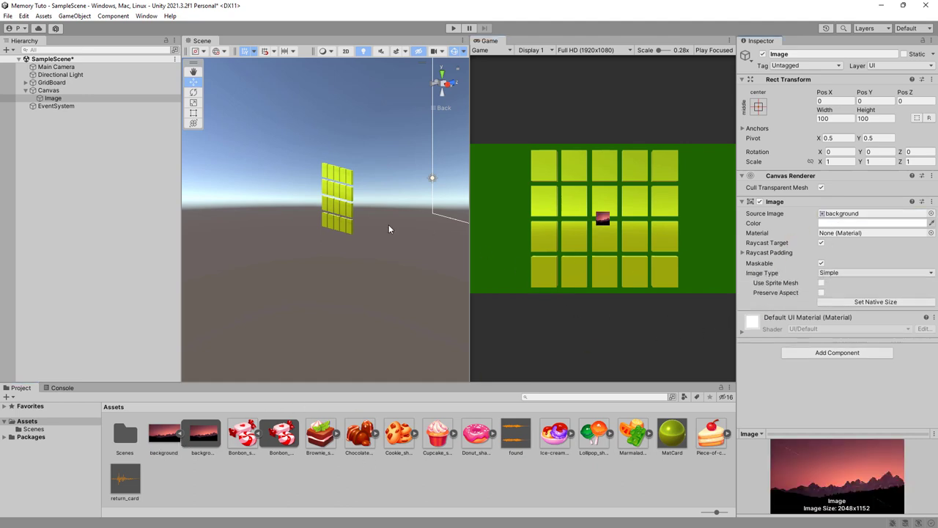
click(114, 99)
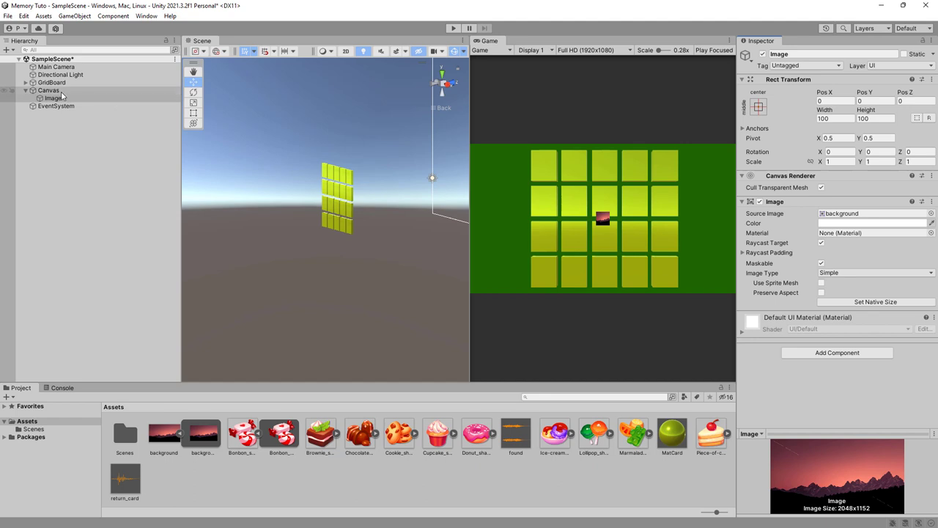
Stretch the Image over the whole Canvas with the stretch/stretch anchor preset.
click(759, 109)
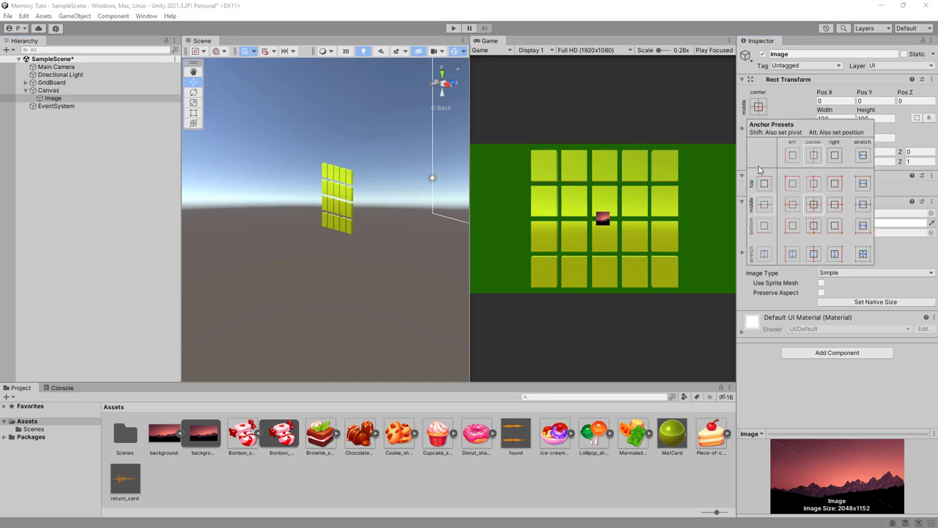
alt+click(864, 255)
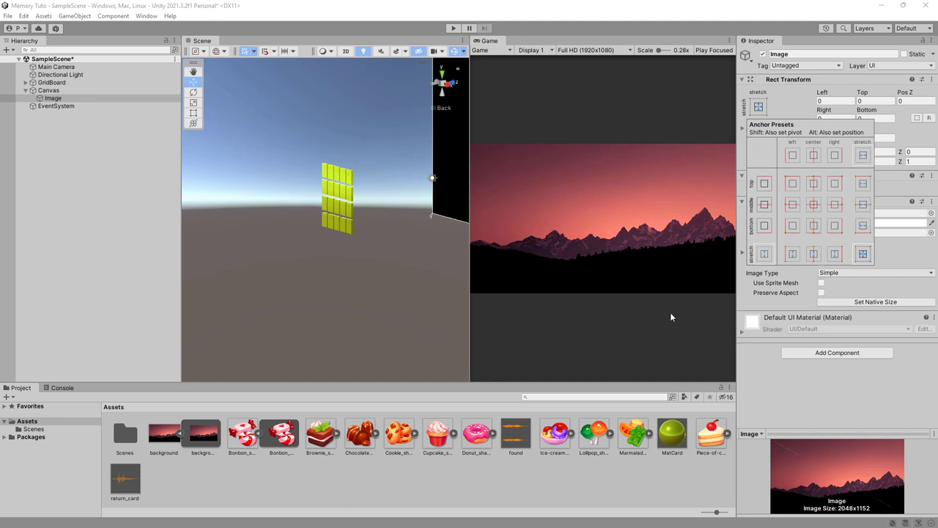
key(f)
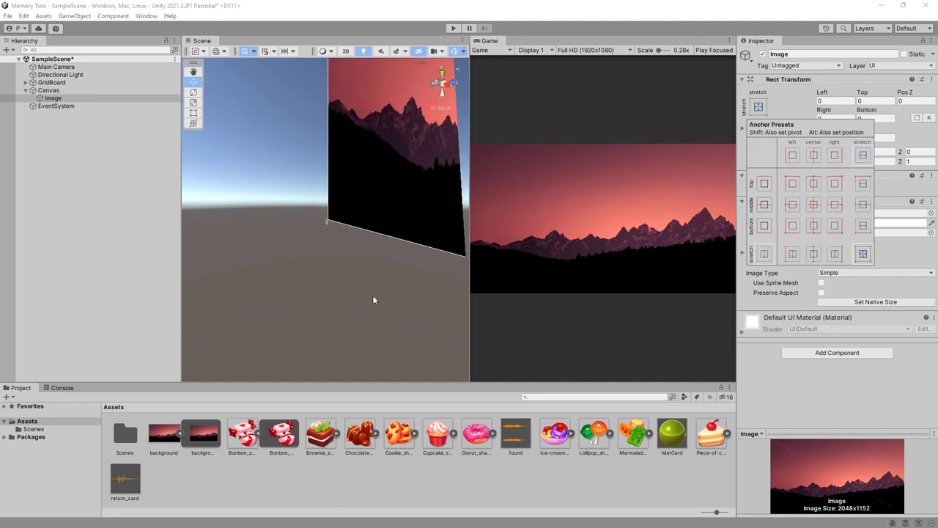
click(53, 91)
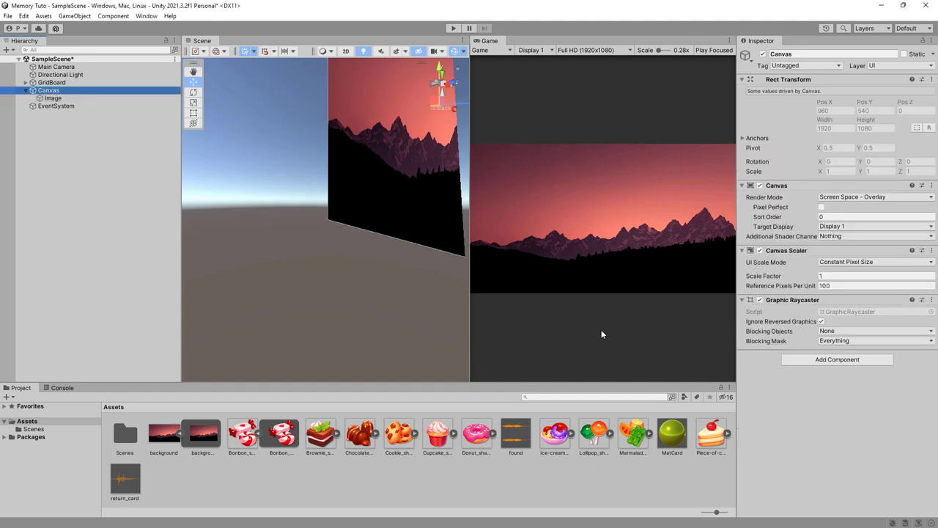
Switch the Canvas Render Mode to World Space, then frame the Canvas and GridBoard.
click(835, 198)
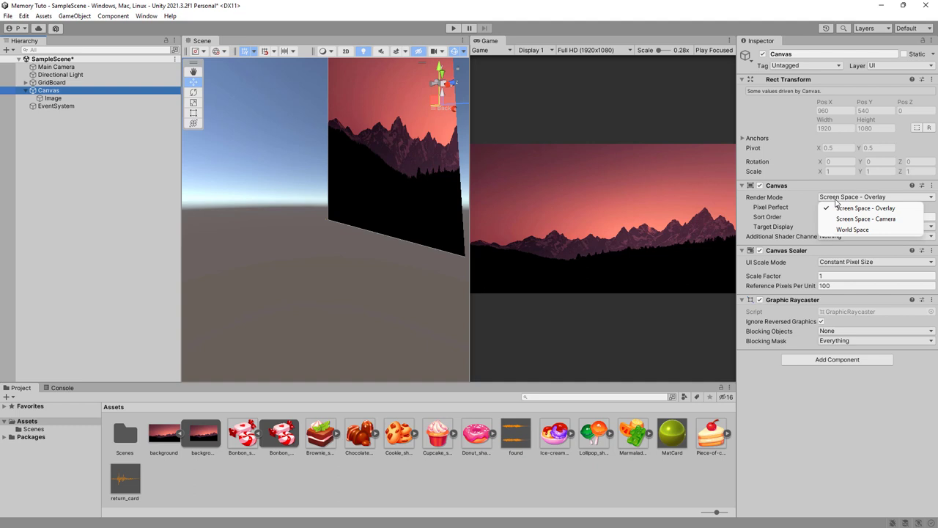
click(853, 229)
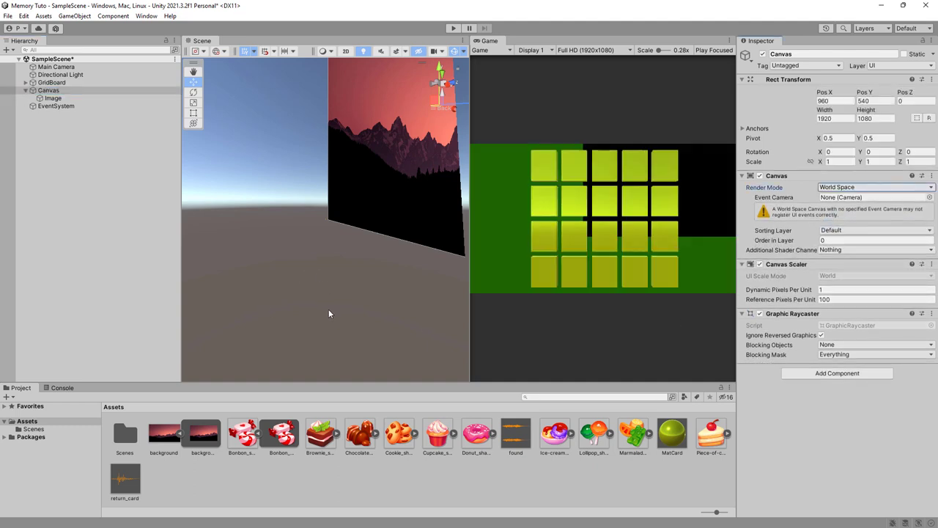
double_click(48, 90)
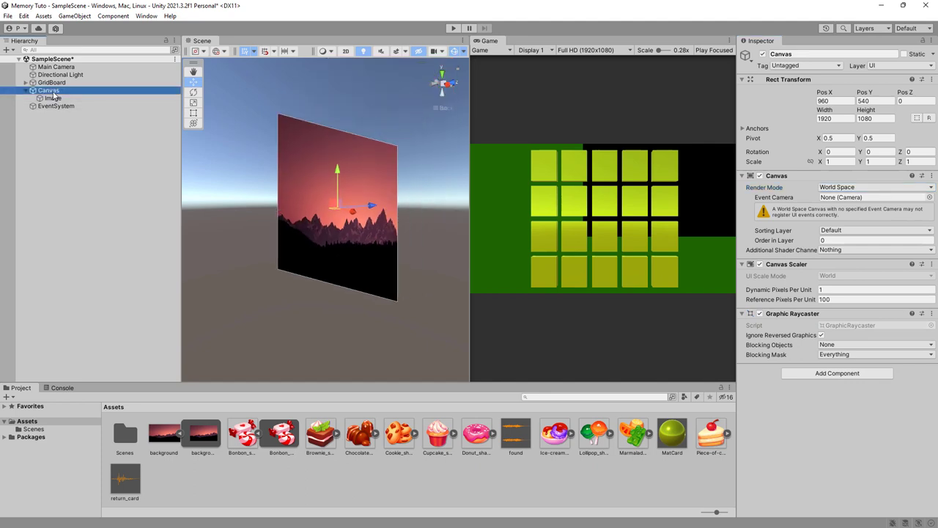
mouse_move(358, 288)
alt+mouse_down()
mouse_move(441, 107)
mouse_move(347, 260)
mouse_move(331, 329)
mouse_move(94, 268)
mouse_move(333, 275)
mouse_move(509, 262)
mouse_move(287, 283)
alt+mouse_up()
scroll(363, 281, down, 3)
scroll(324, 272, down, 2)
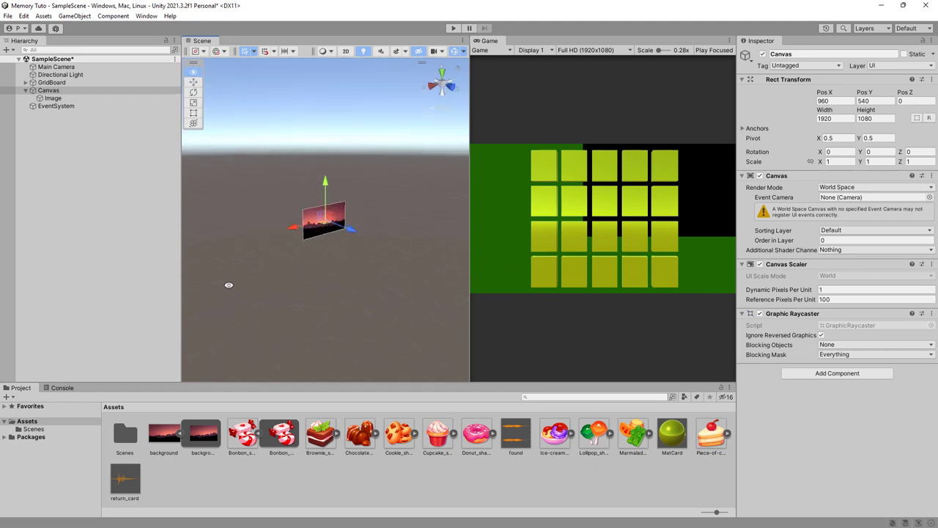
double_click(52, 82)
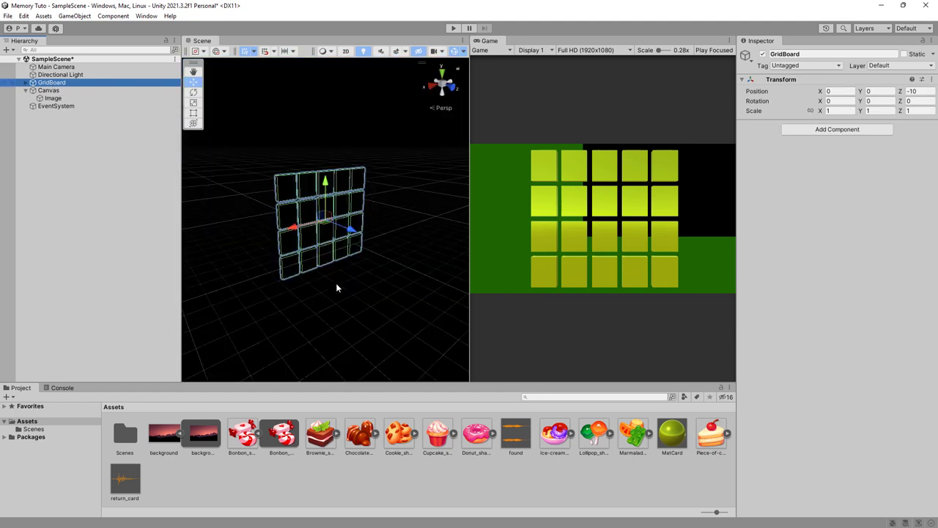
double_click(59, 91)
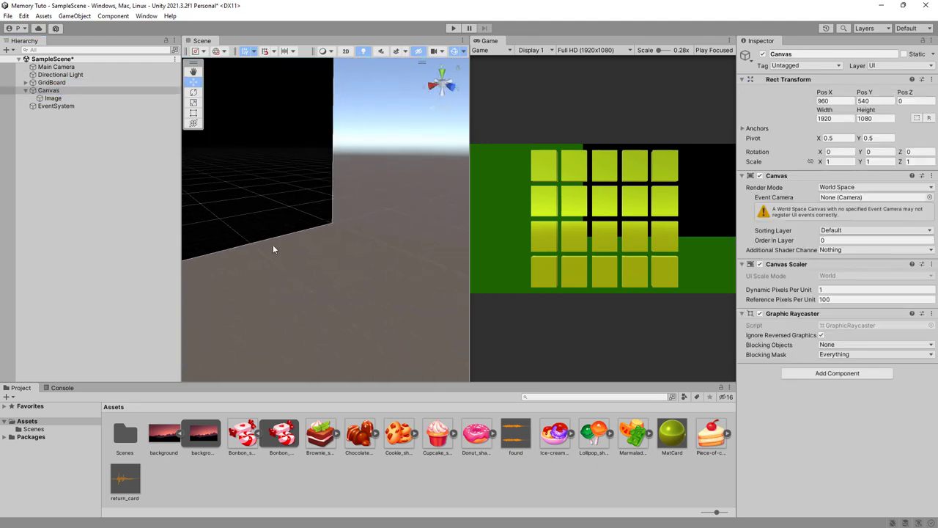
Move the Canvas roughly behind the card grid, adjusting it along Z, Y and X.
middle_drag(272, 244, 389, 291)
scroll(357, 305, down, 3)
scroll(351, 308, down, 3)
scroll(349, 304, down, 1)
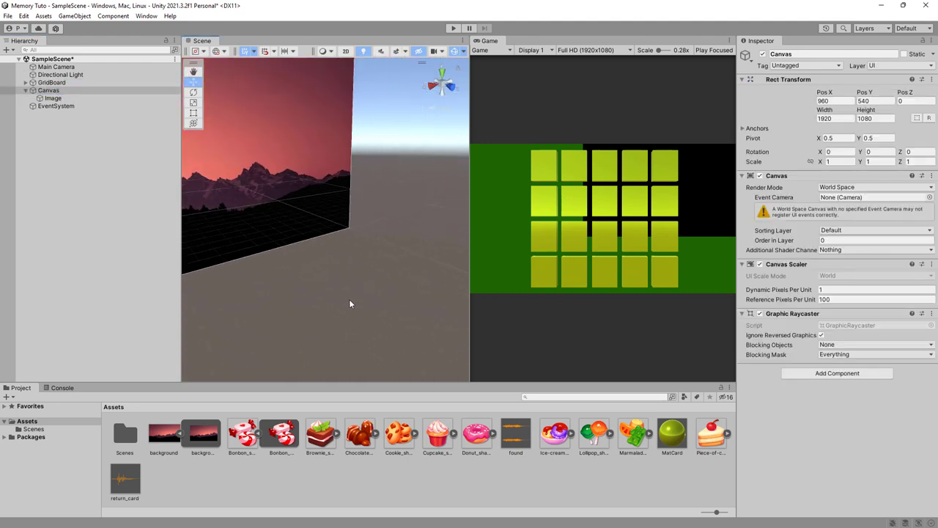
key(w)
drag(292, 254, 392, 248)
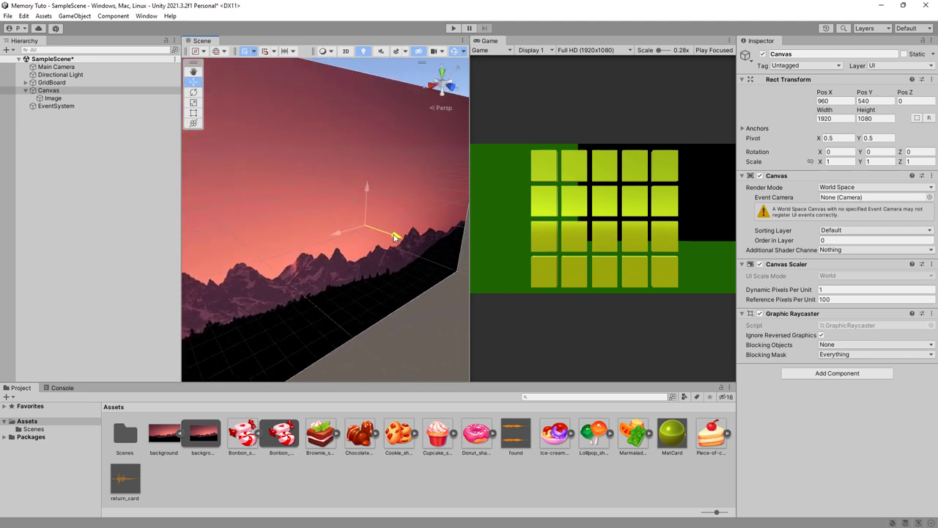
mouse_move(340, 220)
mouse_down()
mouse_move(594, 326)
mouse_move(430, 278)
mouse_up()
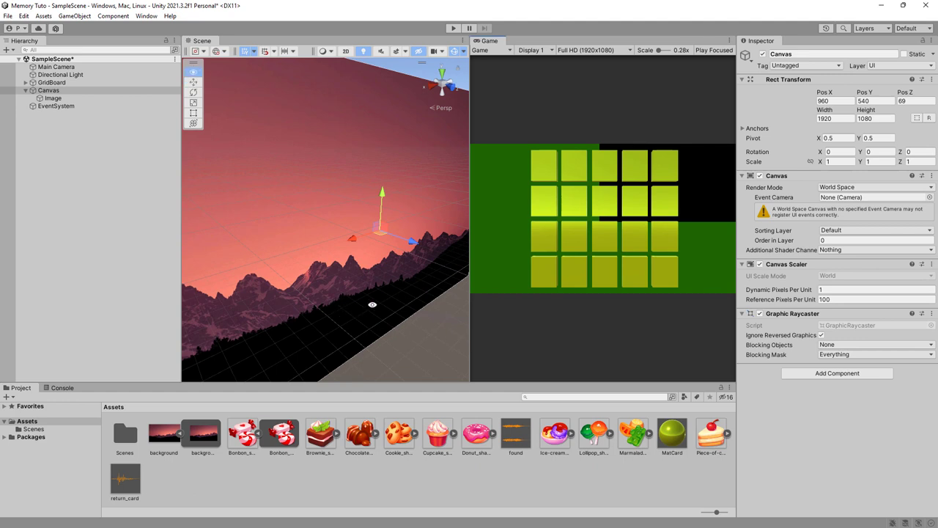
mouse_move(373, 306)
middle_down()
mouse_move(342, 294)
mouse_move(368, 264)
middle_up()
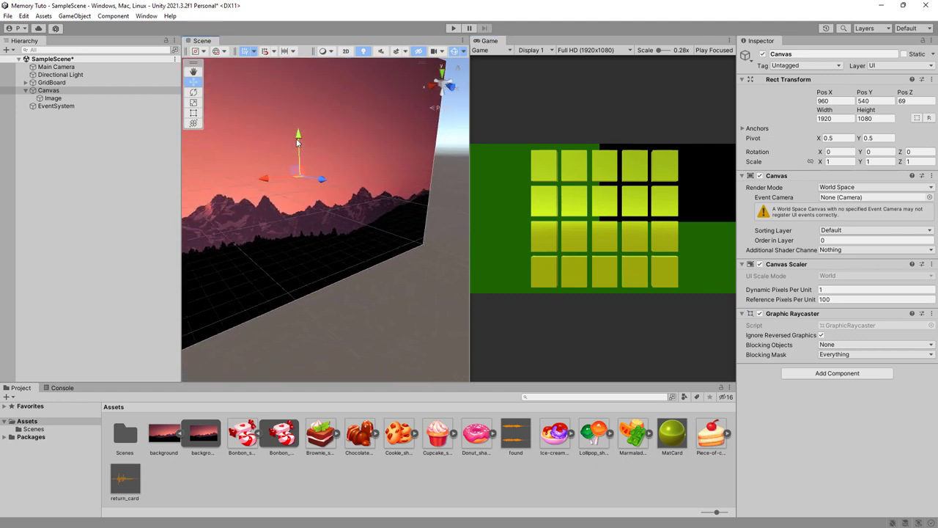
drag(297, 141, 300, 160)
drag(267, 203, 379, 215)
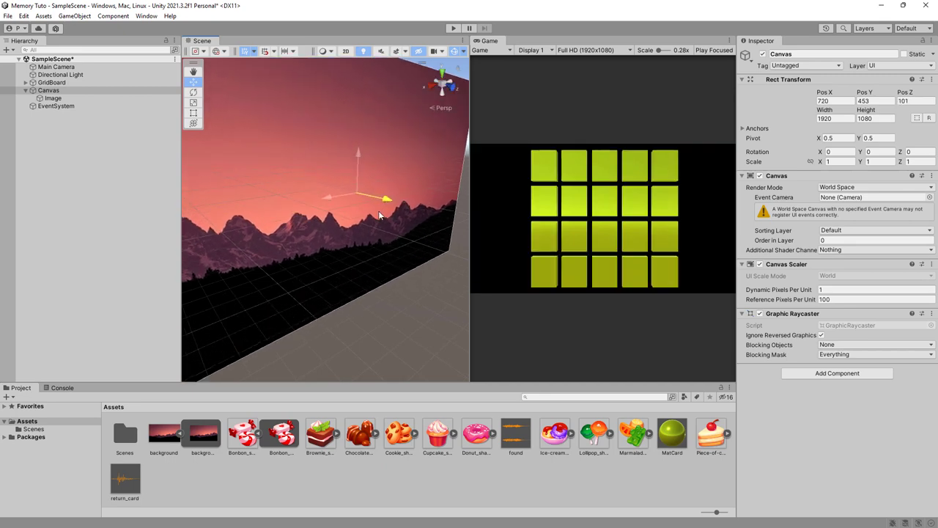
drag(378, 216, 475, 244)
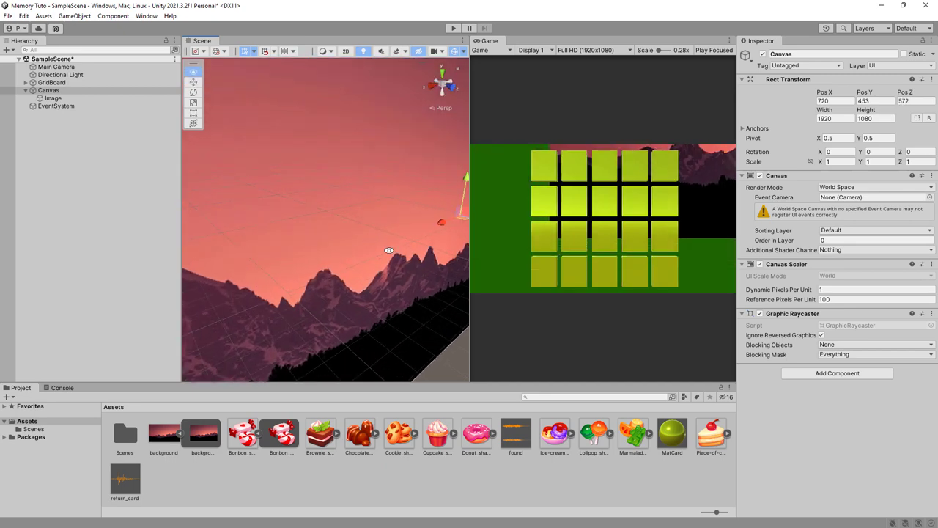
Fine-tune the Canvas to about X -7, Y -14, Z 713, centred behind the cards.
alt+drag(388, 250, 305, 203)
drag(283, 105, 327, 387)
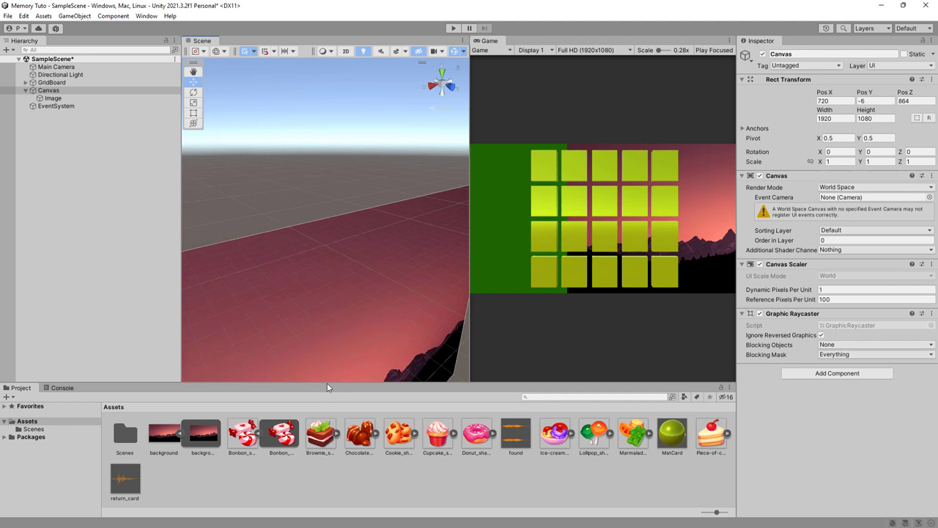
key(f)
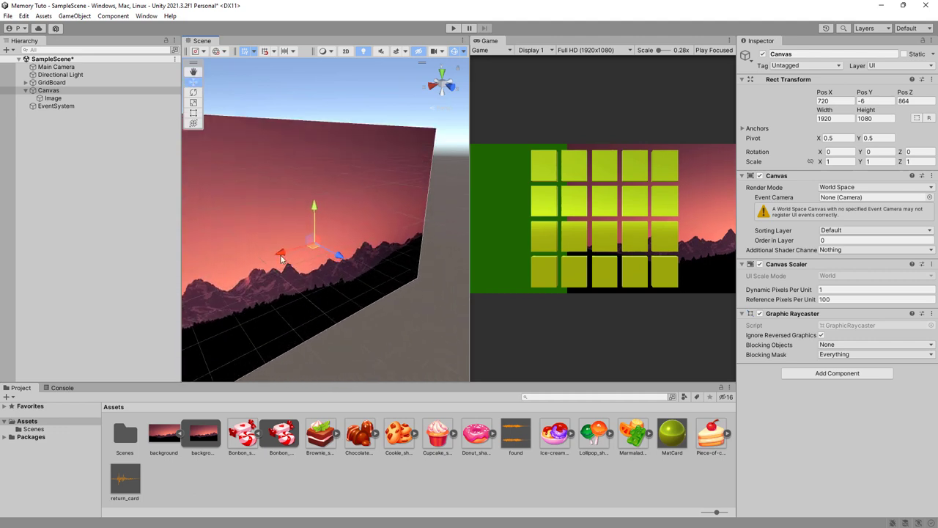
mouse_move(344, 254)
mouse_down()
mouse_move(293, 253)
mouse_move(387, 243)
mouse_up()
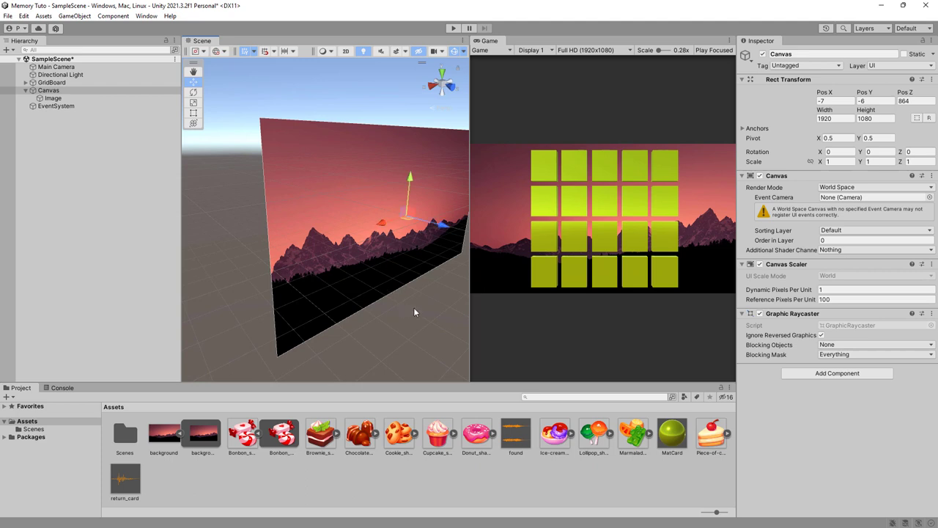
drag(439, 233, 416, 230)
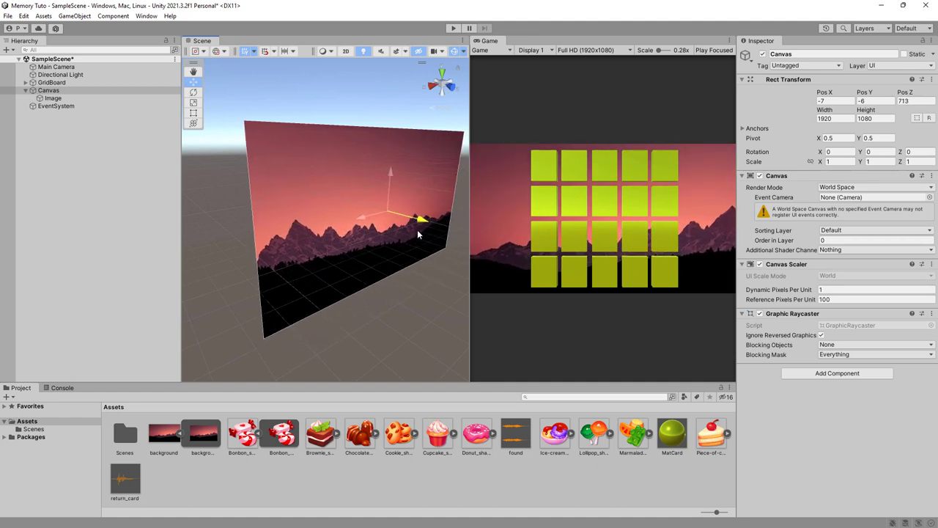
mouse_move(389, 173)
mouse_down()
mouse_move(382, 164)
mouse_move(384, 179)
mouse_move(392, 170)
mouse_up()
right_drag(325, 342, 226, 217)
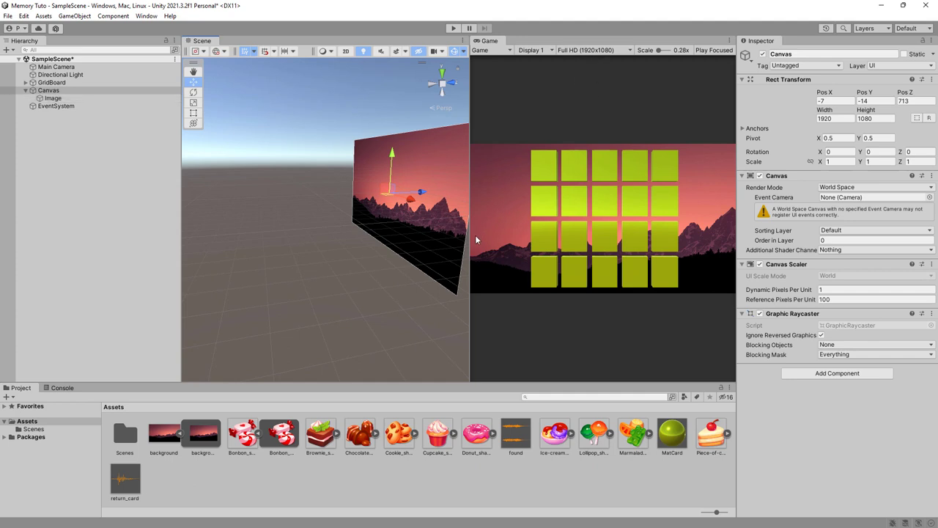
Collapse the Canvas and frame the 5x4 card grid head-on against the sunset.
click(26, 91)
click(61, 89)
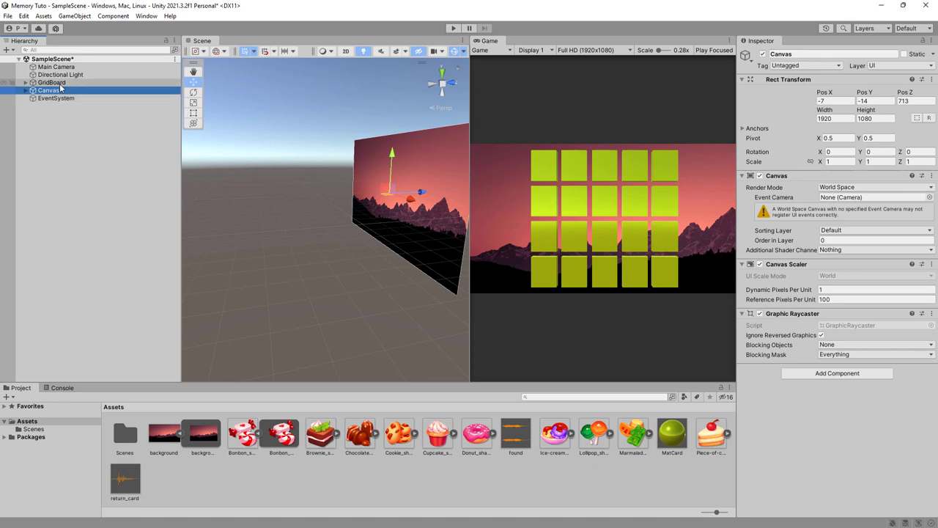
double_click(51, 82)
alt+drag(247, 245, 397, 249)
scroll(397, 249, down, 2)
scroll(406, 265, down, 1)
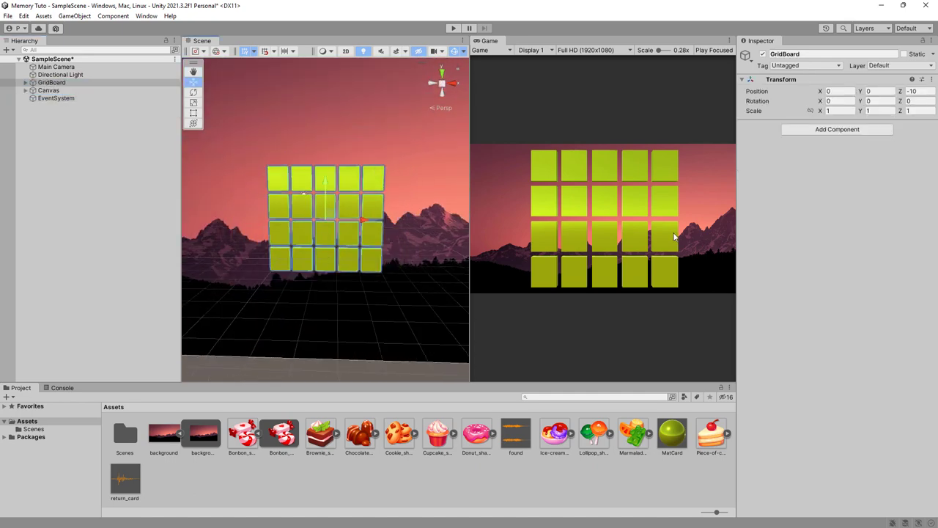